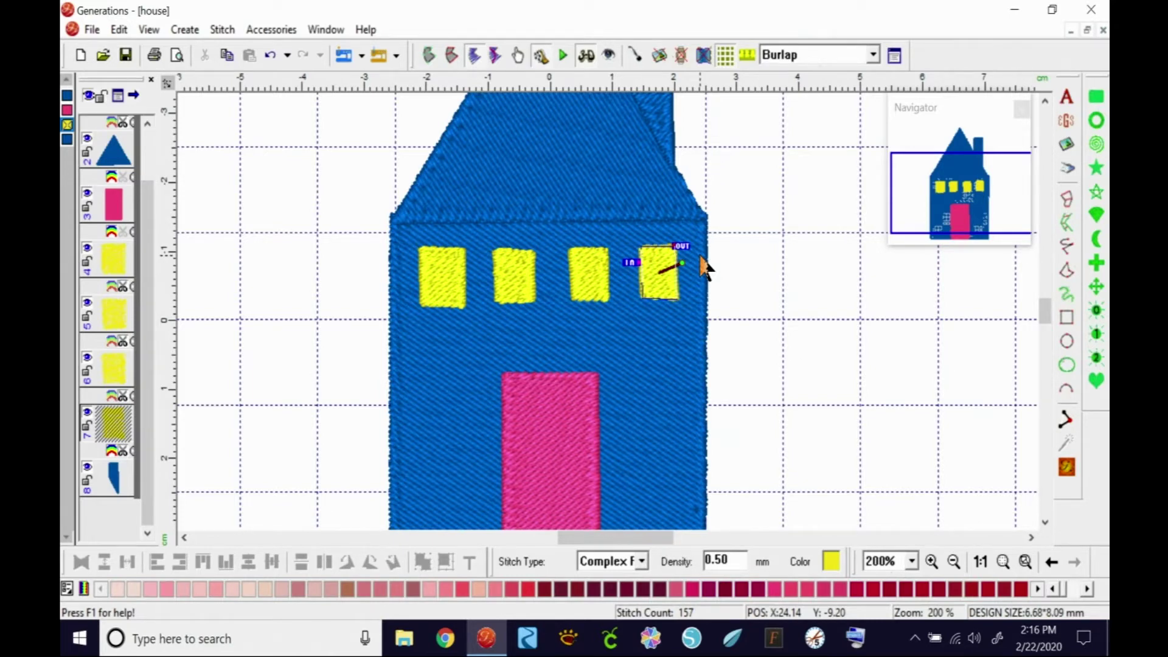
Step: Select the blue rectangular house body and switch the design to outline-only view
{"action": "scroll", "coordinate": [1044, 312], "scroll_direction": "down", "scroll_amount": 2}
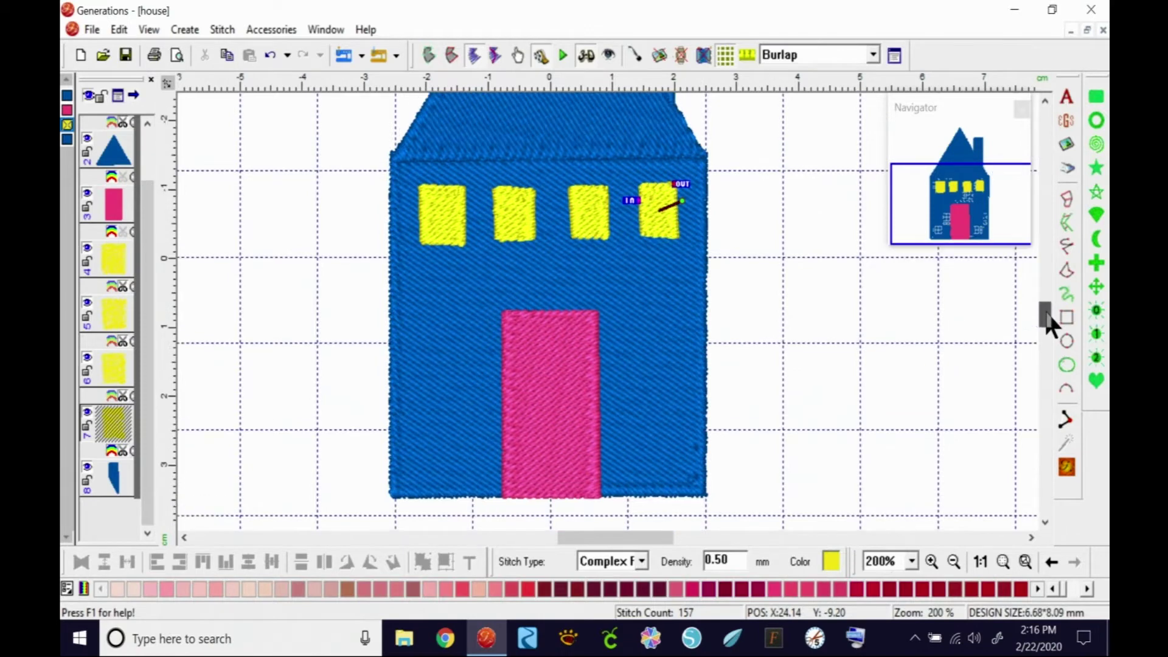
{"action": "left_click", "coordinate": [784, 285]}
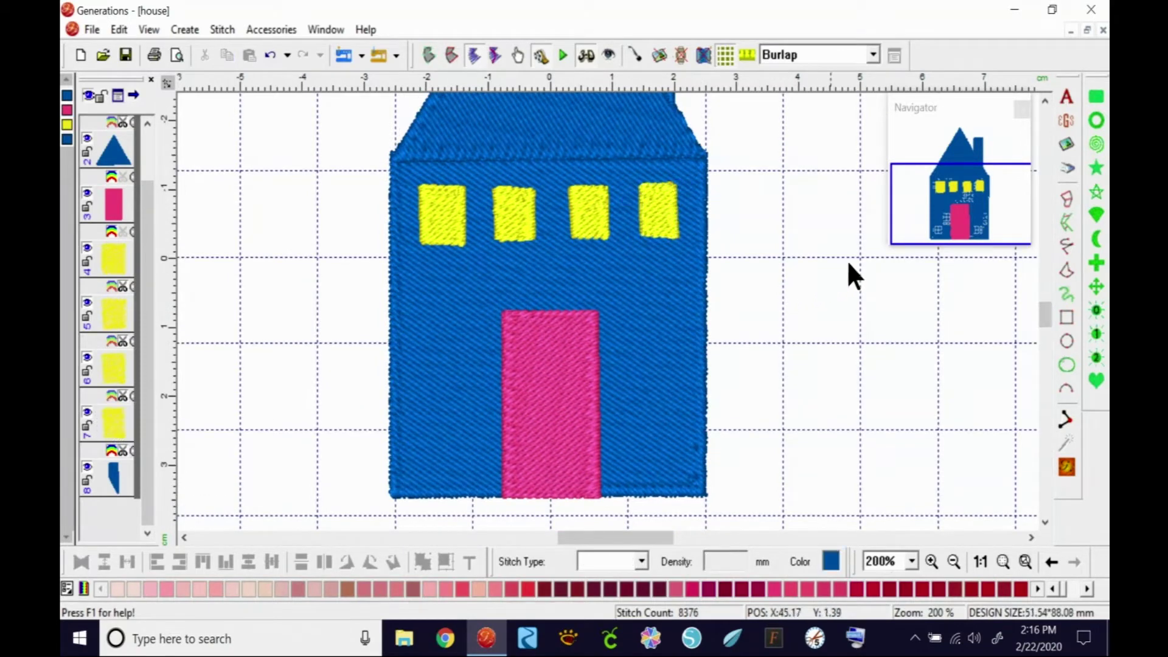
{"action": "left_click", "coordinate": [682, 345]}
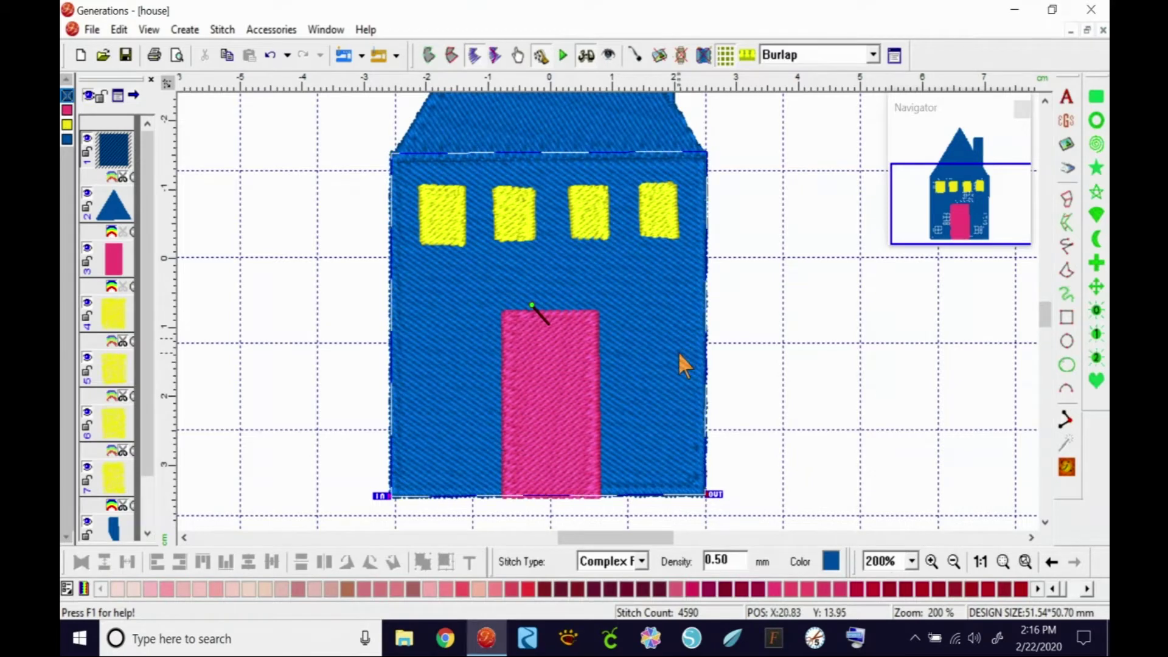
{"action": "left_click", "coordinate": [748, 315]}
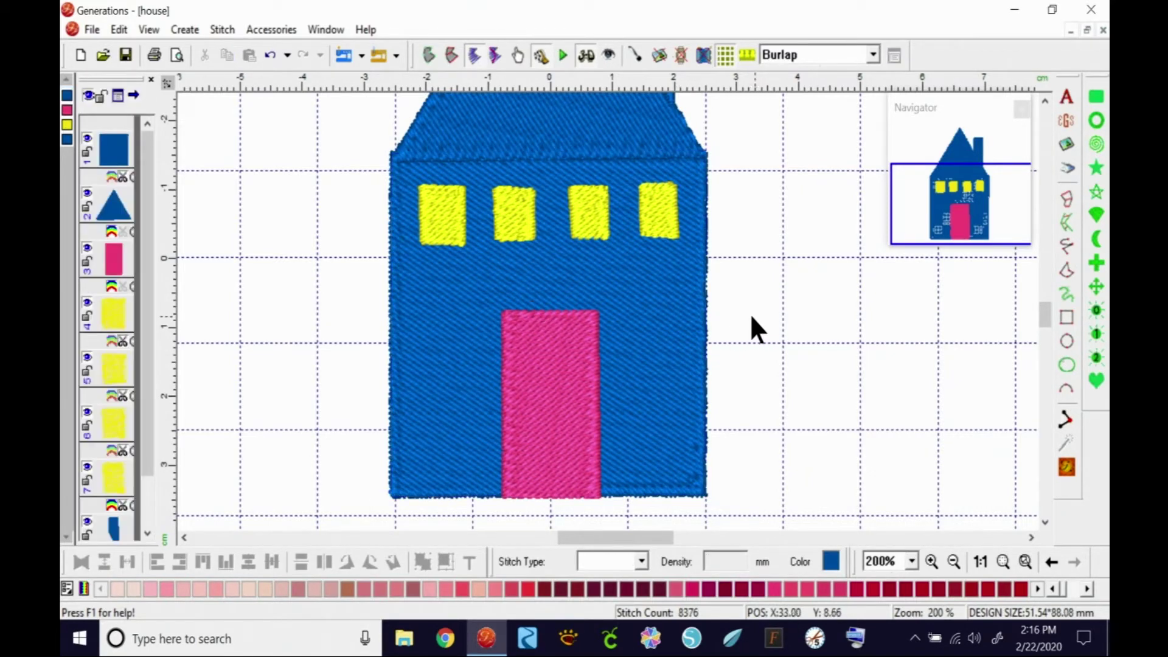
{"action": "left_click", "coordinate": [668, 345]}
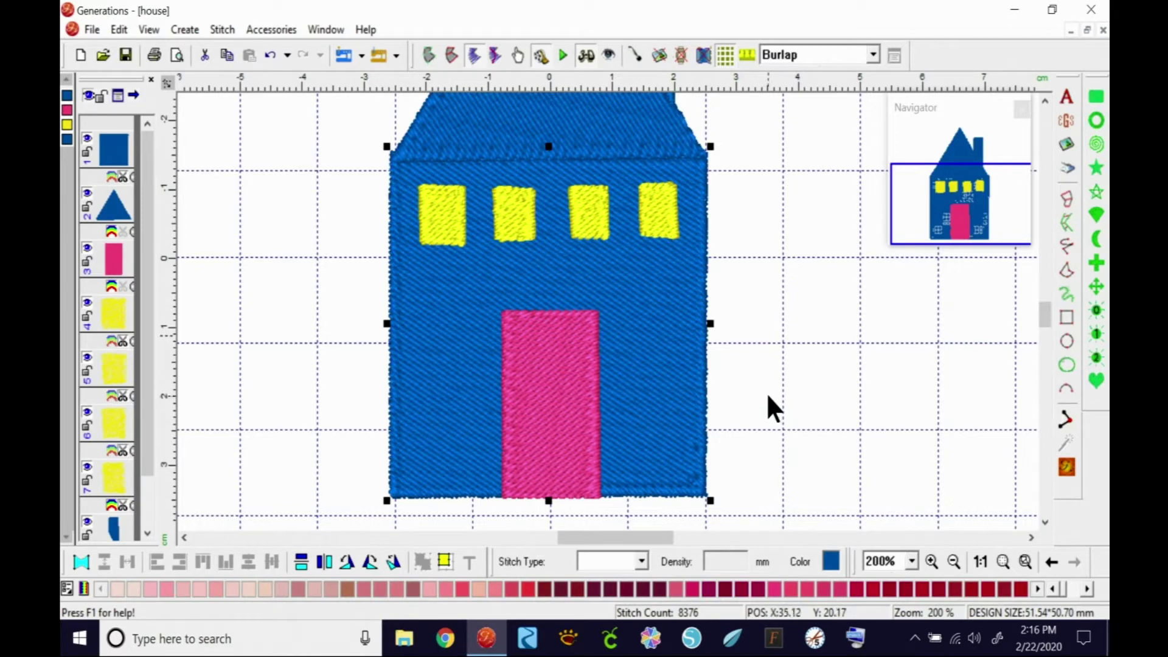
{"action": "left_click", "coordinate": [654, 347]}
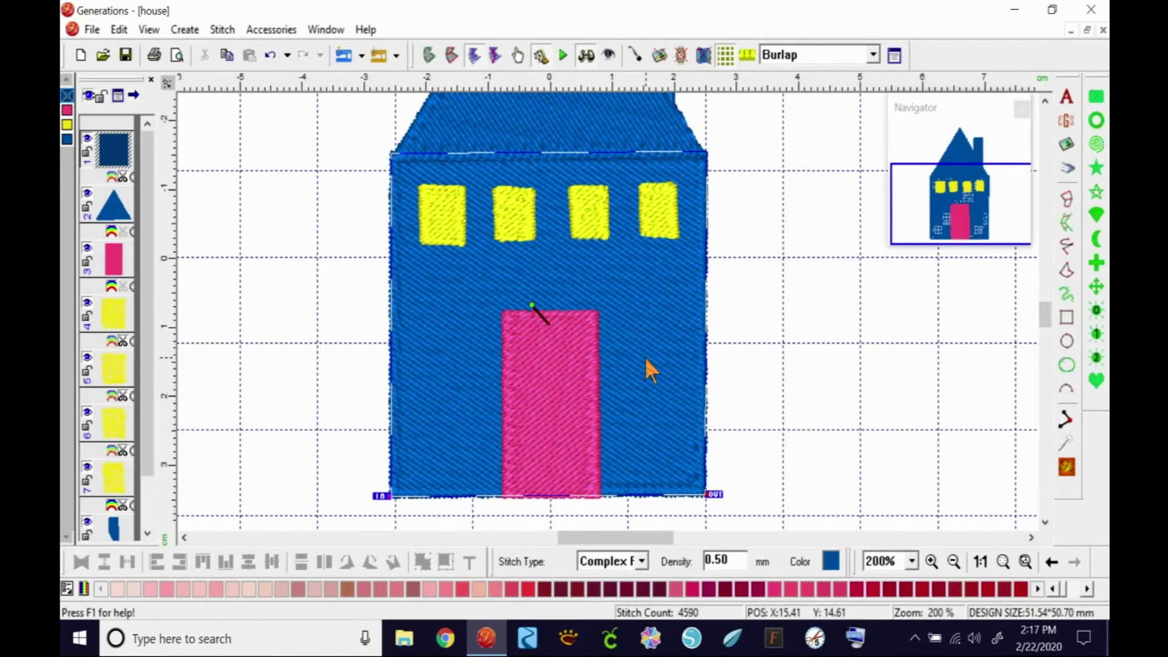
{"action": "left_click", "coordinate": [429, 55]}
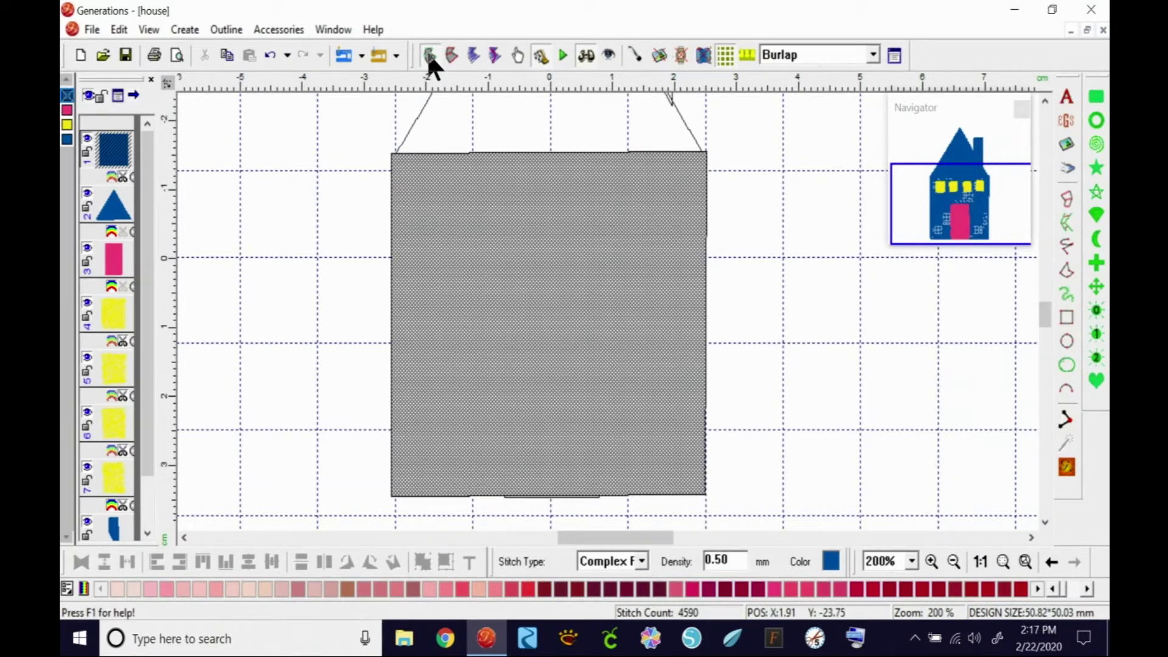
{"action": "left_click", "coordinate": [227, 29]}
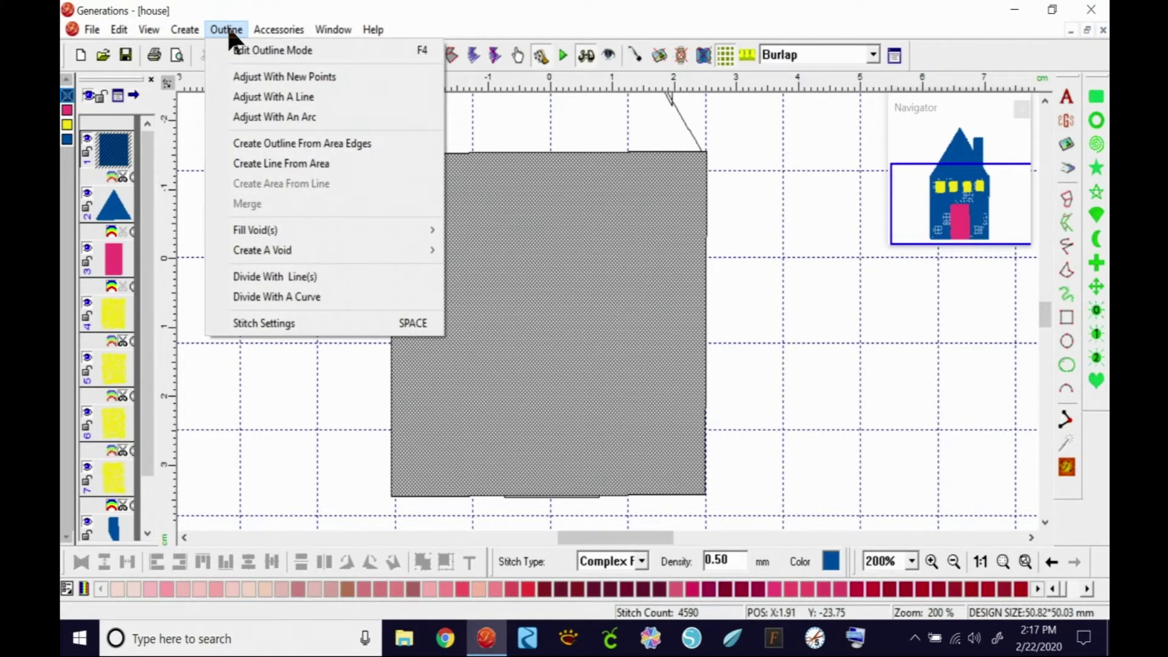
{"action": "mouse_move", "coordinate": [241, 252]}
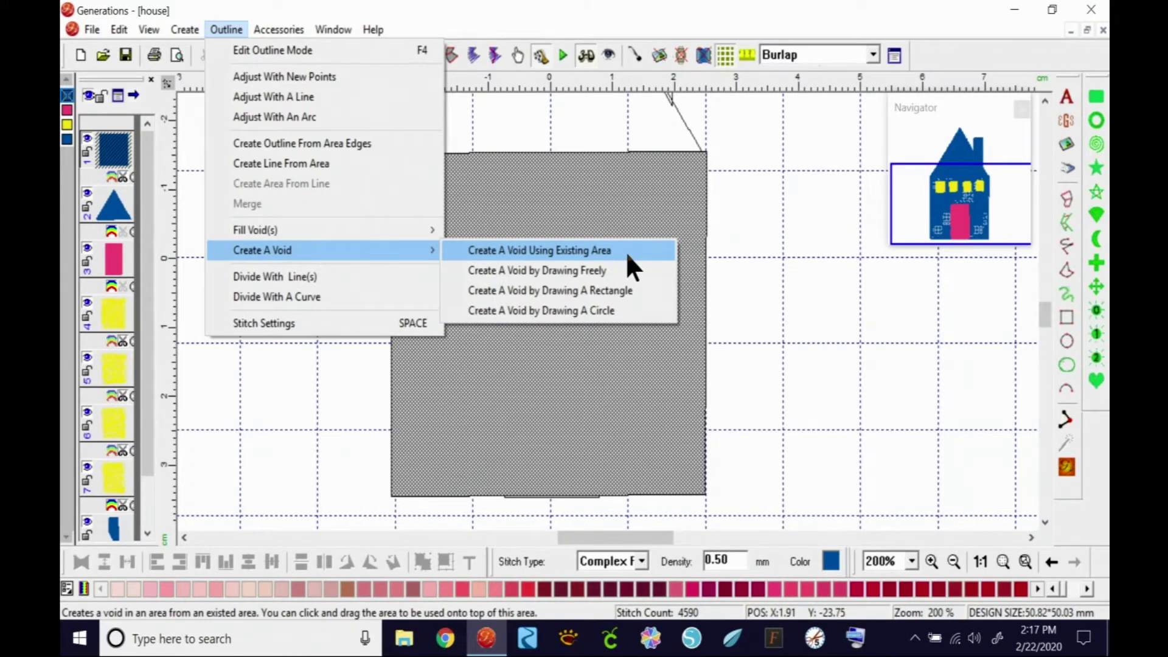
{"action": "left_click", "coordinate": [769, 231]}
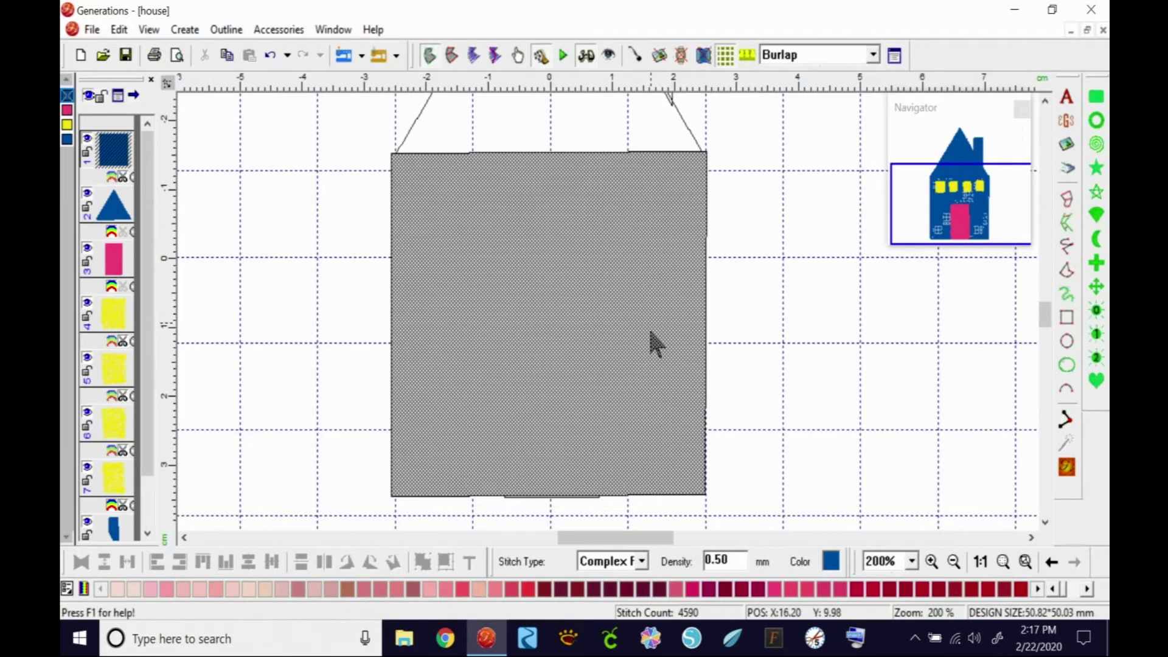
Step: Create voids in the house body using the existing areas of the four windows and the door, and regenerate its stitches
{"action": "right_click", "coordinate": [664, 367]}
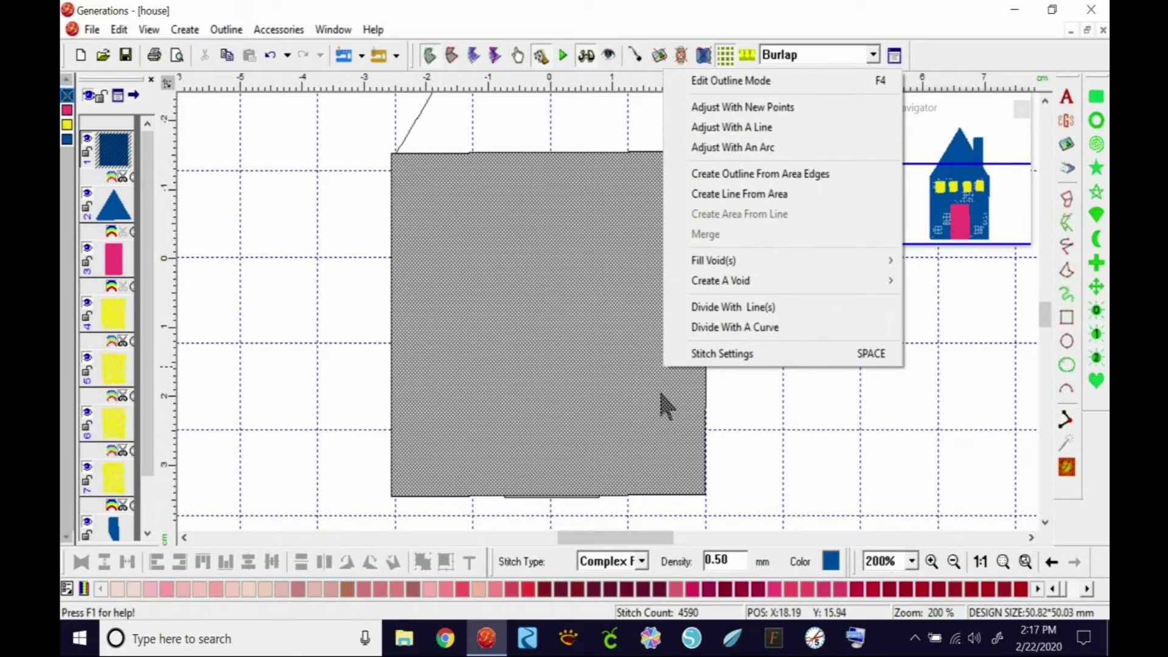
{"action": "mouse_move", "coordinate": [740, 283]}
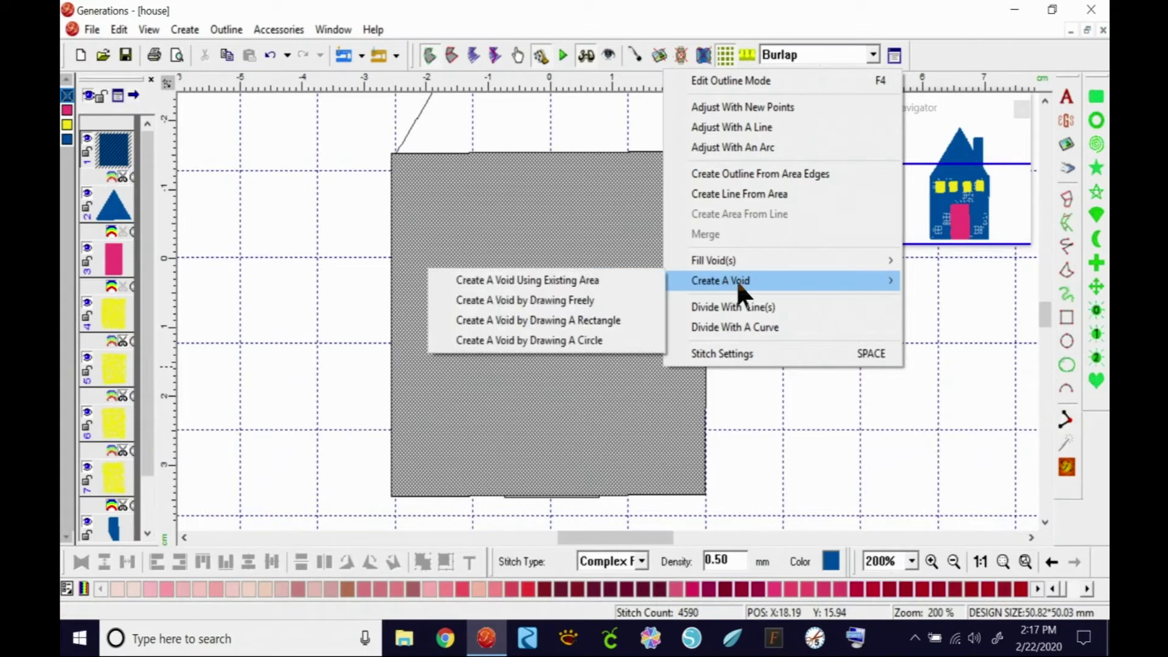
{"action": "left_click", "coordinate": [589, 285]}
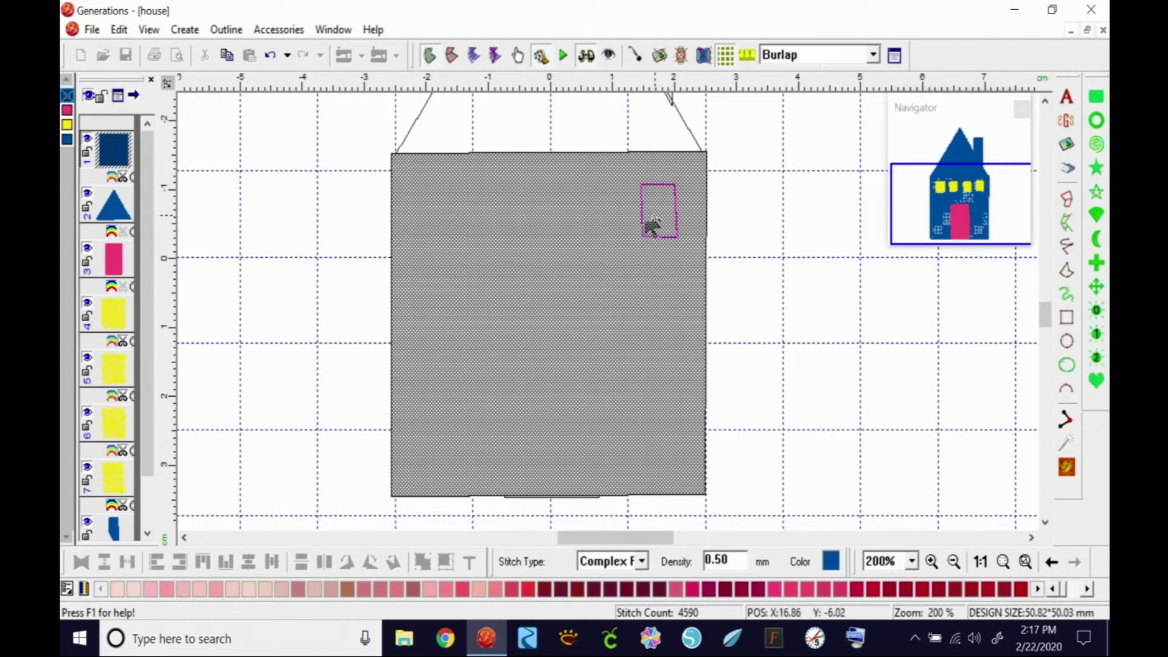
{"action": "key", "text": "Delete"}
{"action": "left_click_drag", "start_coordinate": [656, 218], "coordinate": [441, 224]}
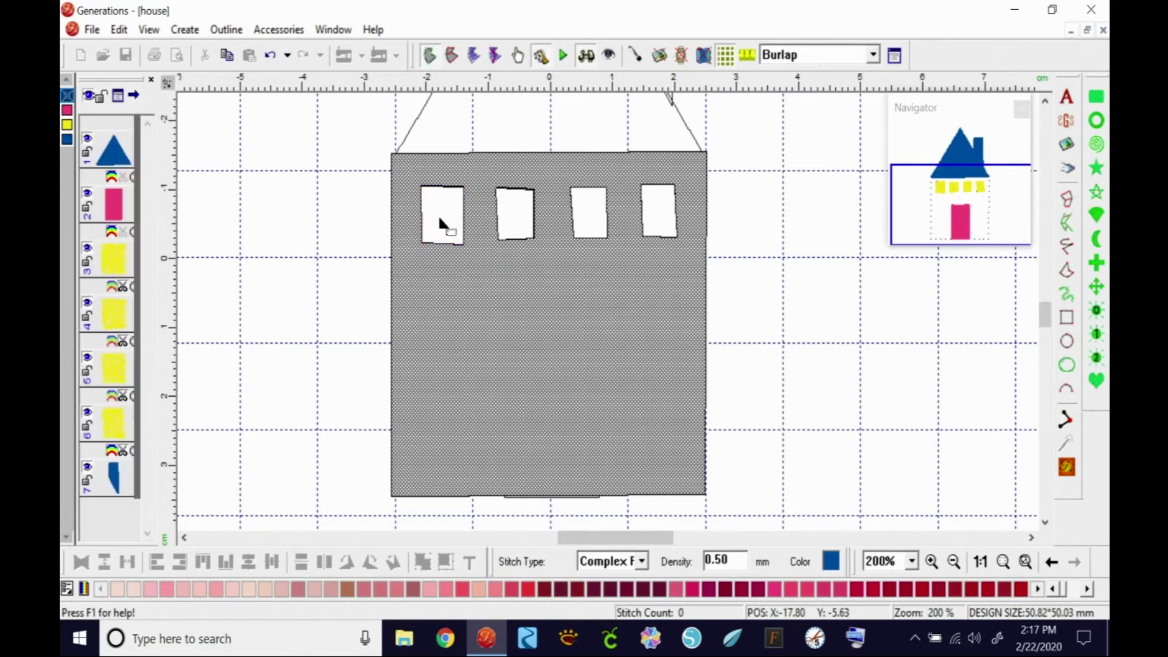
{"action": "left_click", "coordinate": [567, 364]}
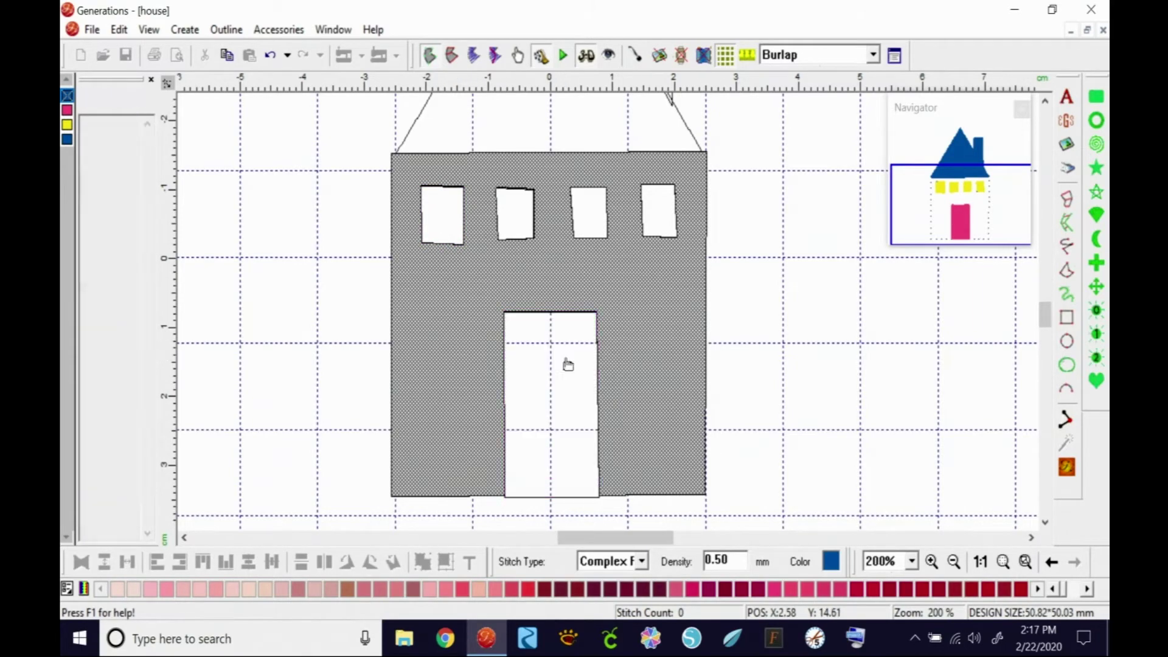
{"action": "left_click", "coordinate": [1068, 467]}
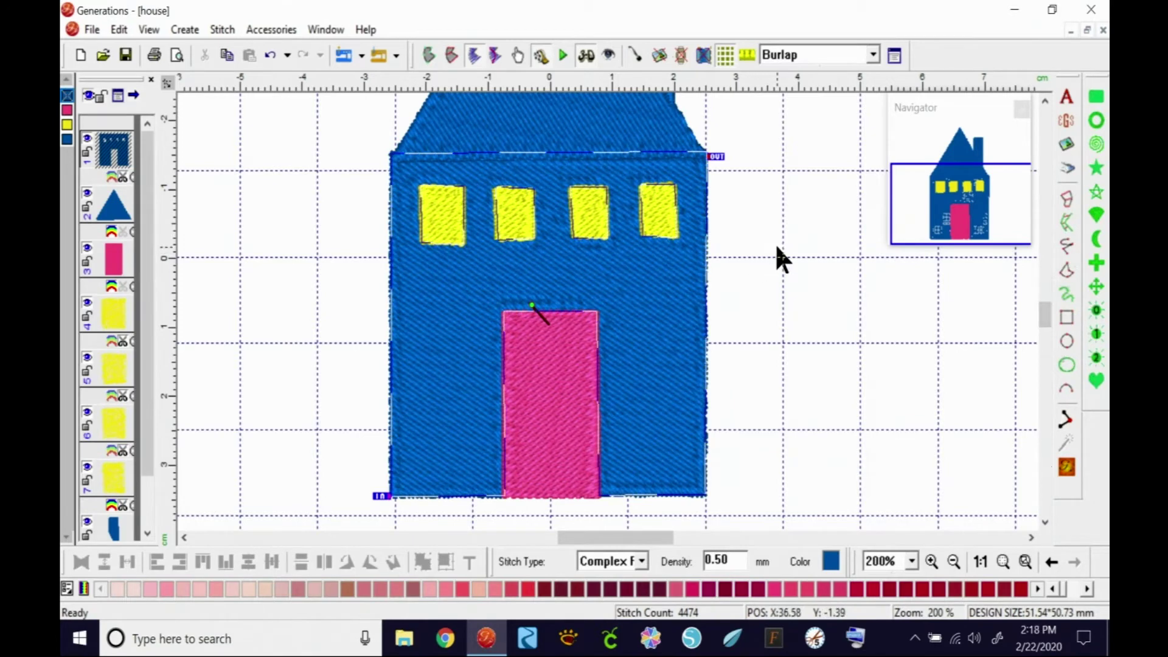
{"action": "left_click", "coordinate": [779, 246]}
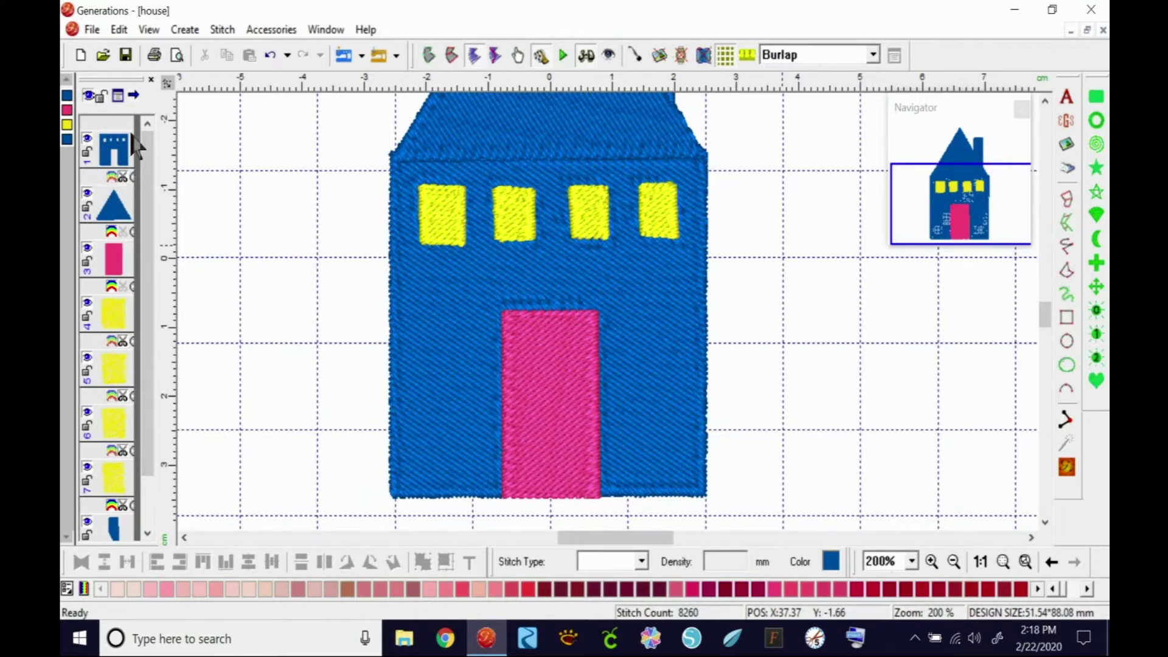
Step: Move the two rightmost yellow windows and the pink door off their voids in the house body
{"action": "left_click", "coordinate": [683, 222]}
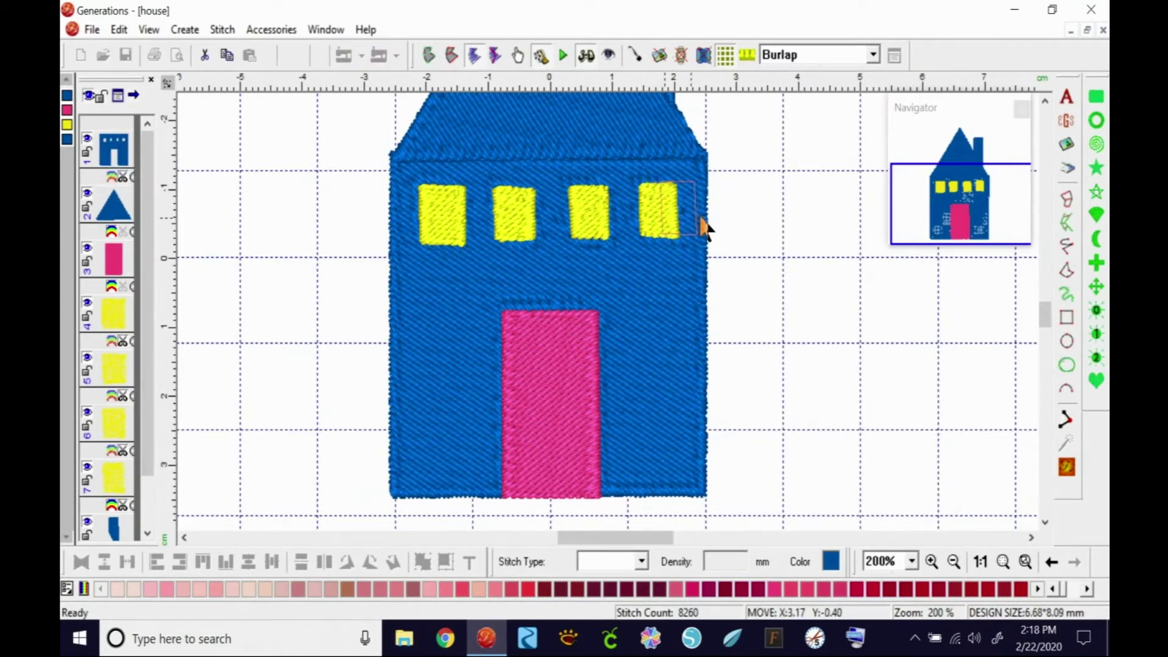
{"action": "left_click_drag", "start_coordinate": [687, 229], "coordinate": [791, 230]}
{"action": "left_click_drag", "start_coordinate": [547, 444], "coordinate": [406, 469]}
{"action": "left_click_drag", "start_coordinate": [595, 230], "coordinate": [620, 165]}
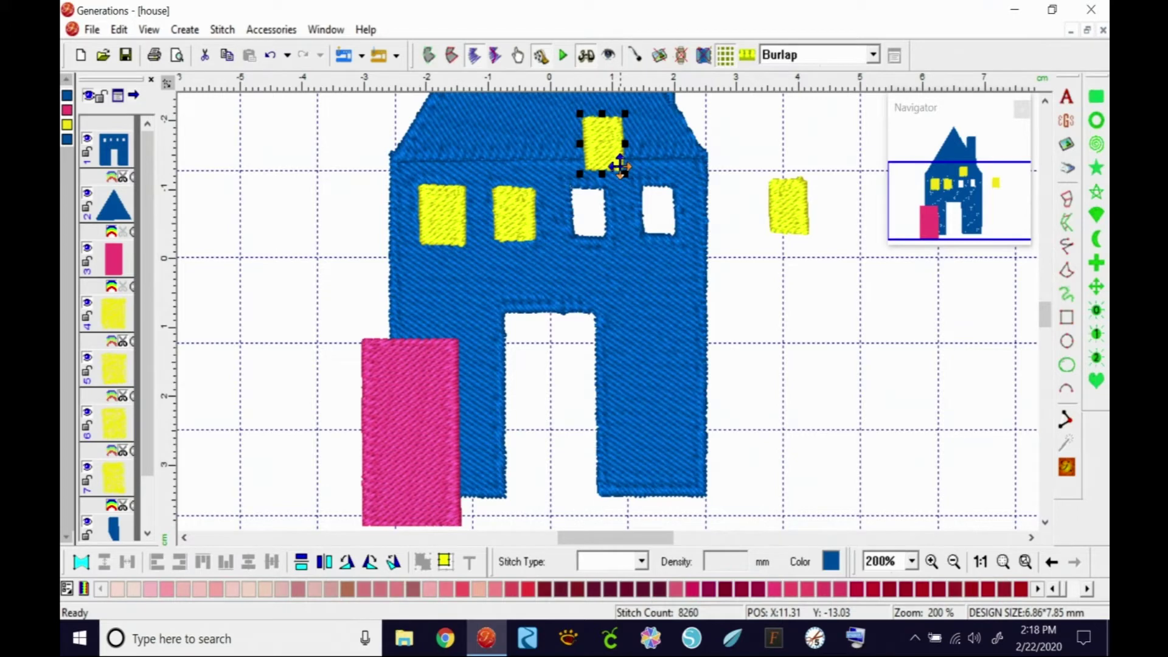
Step: Undo the moves of the two windows and the door, and clear the selection
{"action": "left_click", "coordinate": [269, 55]}
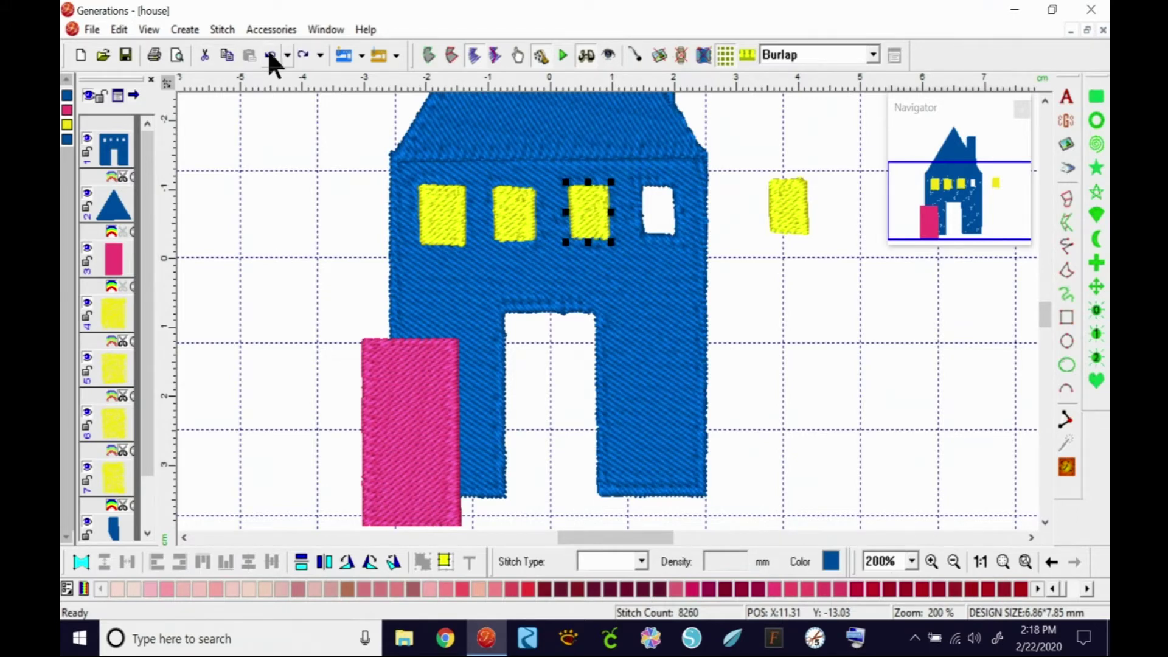
{"action": "left_click", "coordinate": [270, 54]}
{"action": "left_click", "coordinate": [269, 54]}
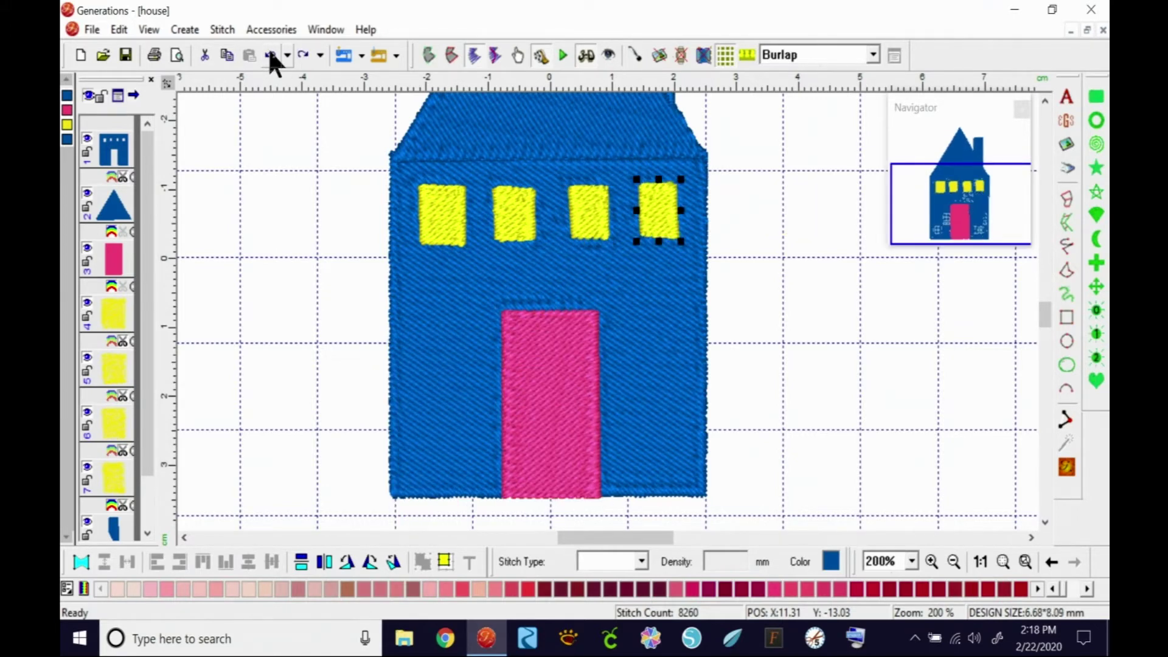
{"action": "left_click", "coordinate": [745, 245]}
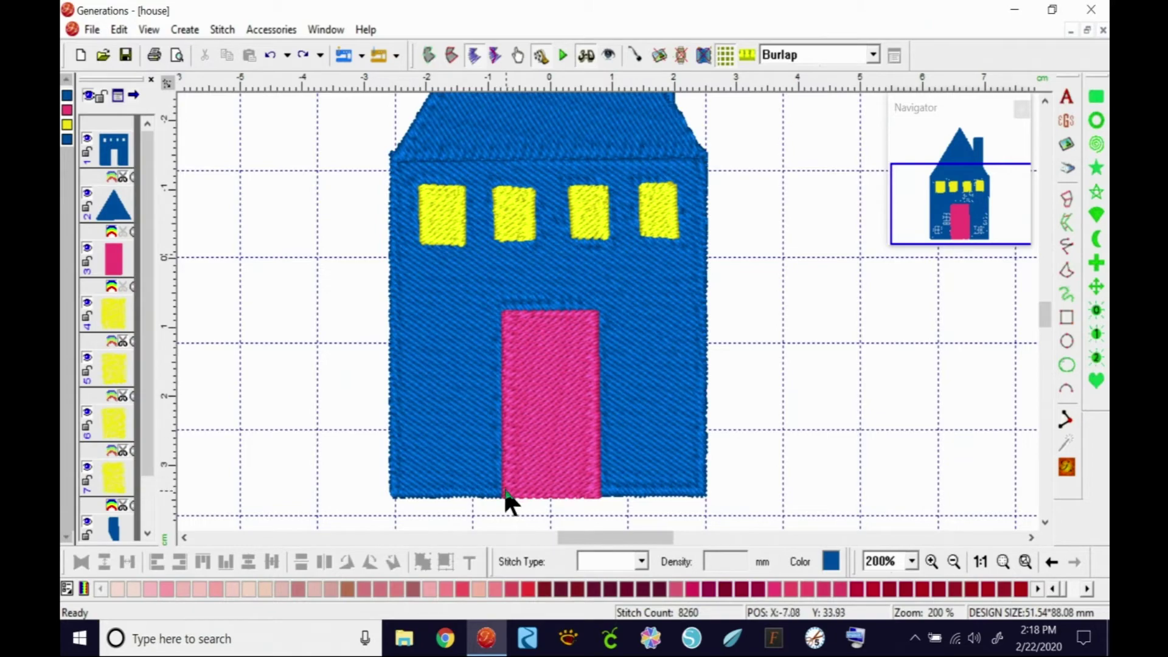
Step: Examine the stitches around the door and windows without 3D rendering at 400%, and return to the 3D view at 200%
{"action": "left_click", "coordinate": [587, 56]}
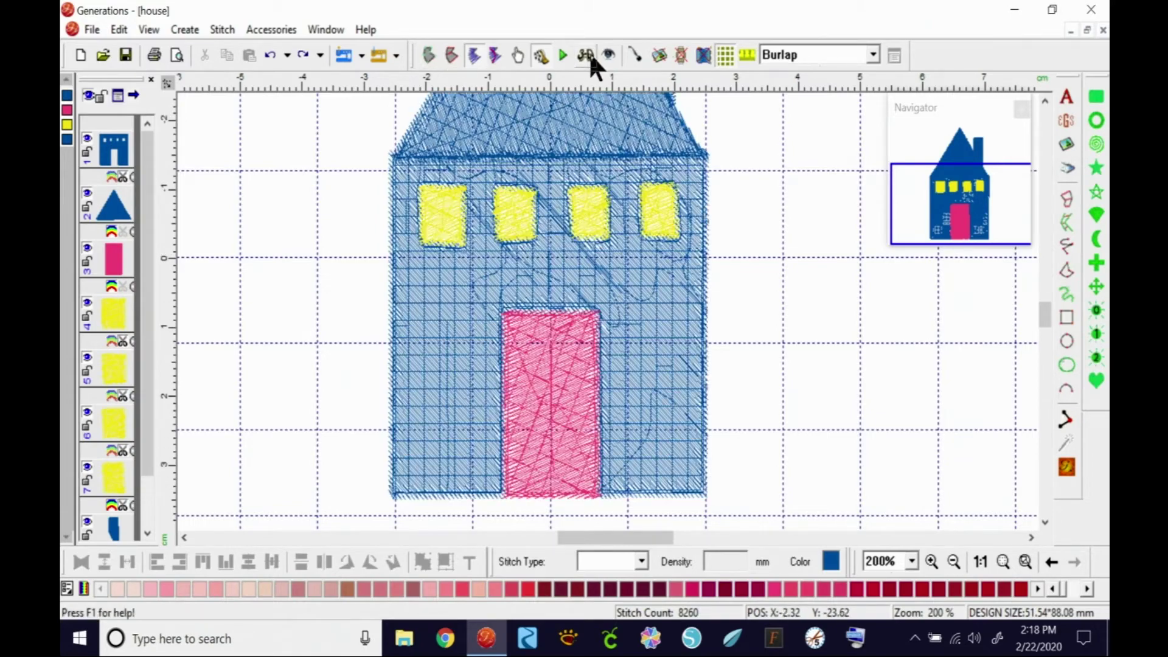
{"action": "left_click", "coordinate": [911, 561]}
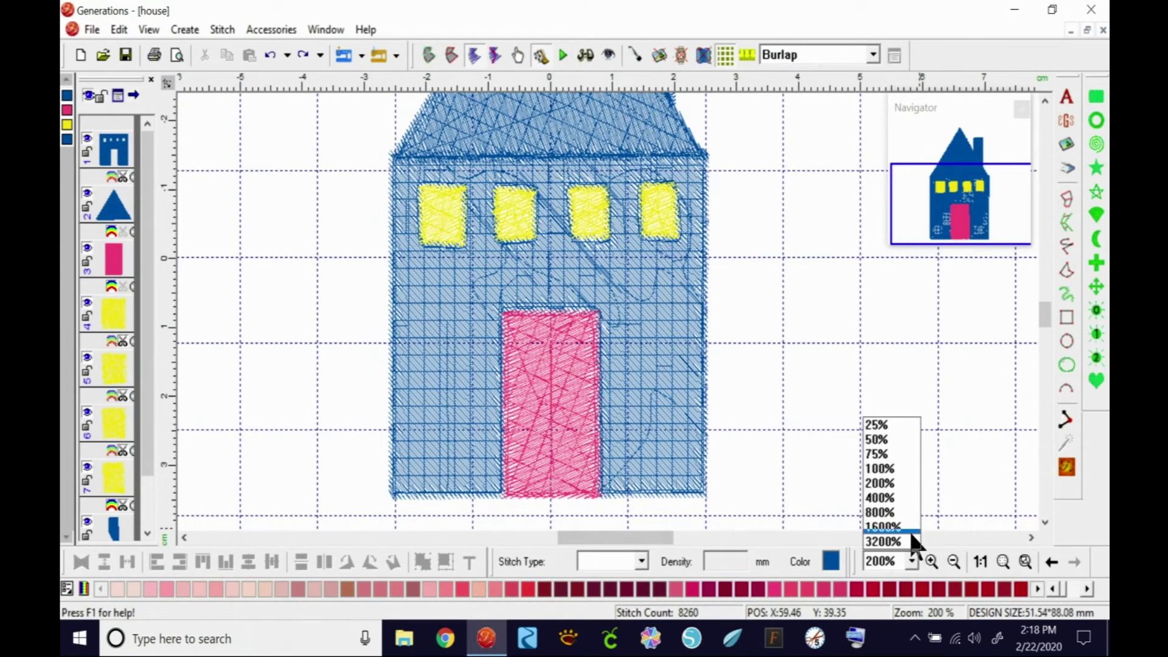
{"action": "left_click", "coordinate": [880, 498]}
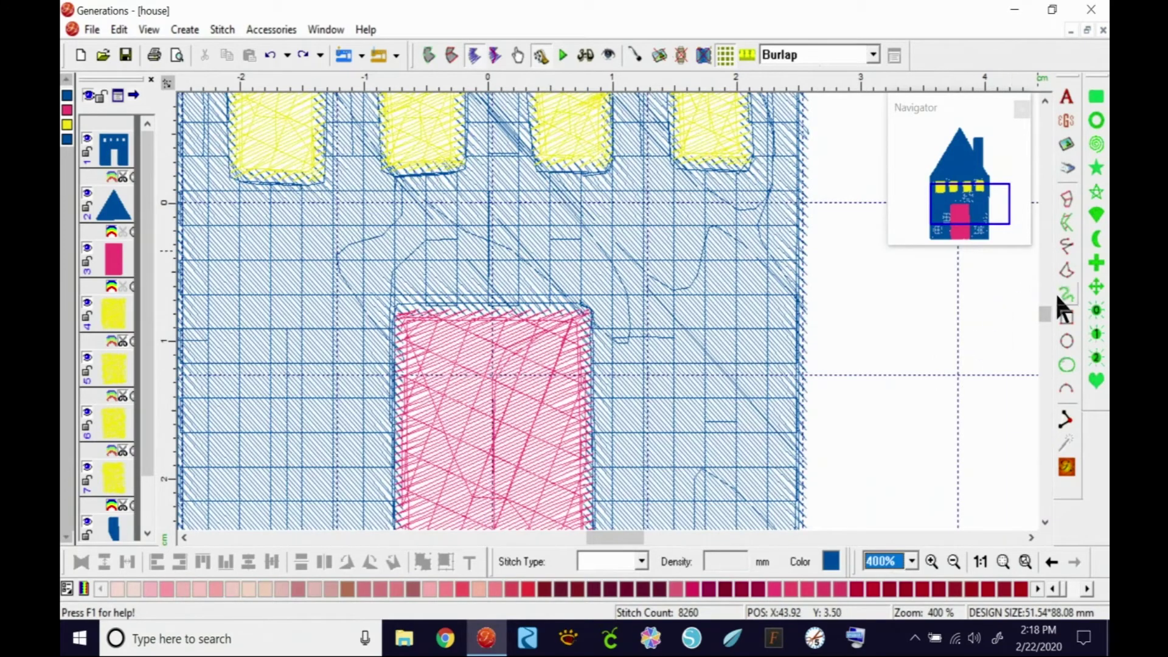
{"action": "scroll", "coordinate": [1043, 316], "scroll_direction": "down", "scroll_amount": 2}
{"action": "scroll", "coordinate": [1043, 315], "scroll_direction": "down", "scroll_amount": 2}
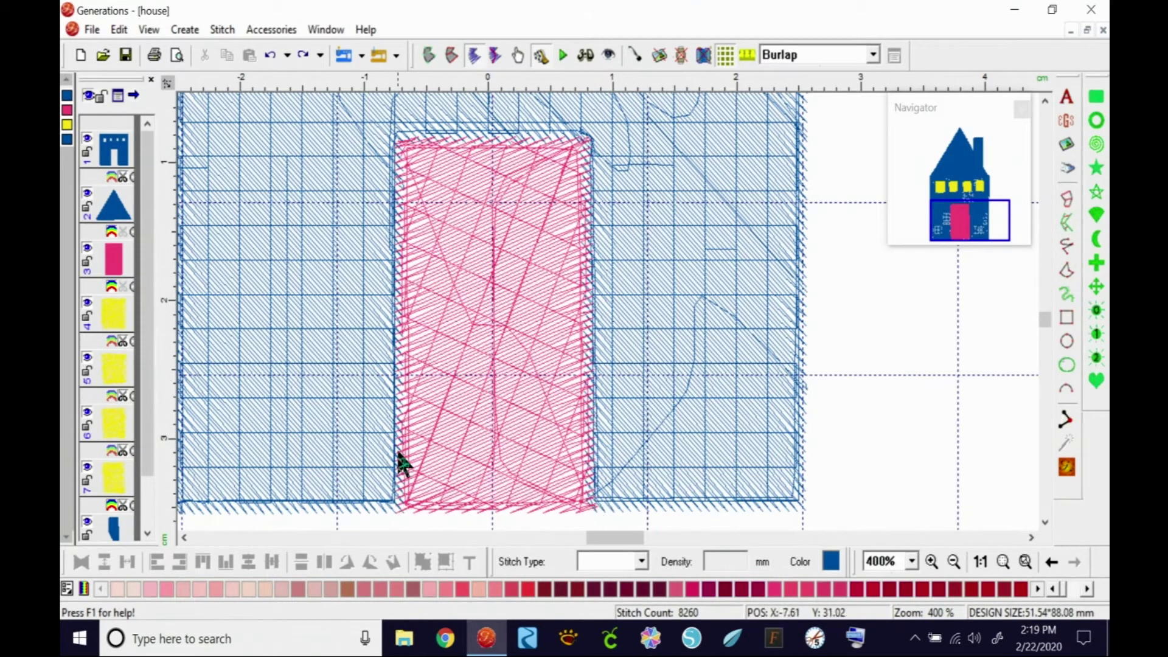
{"action": "left_click", "coordinate": [911, 561]}
{"action": "left_click", "coordinate": [894, 470]}
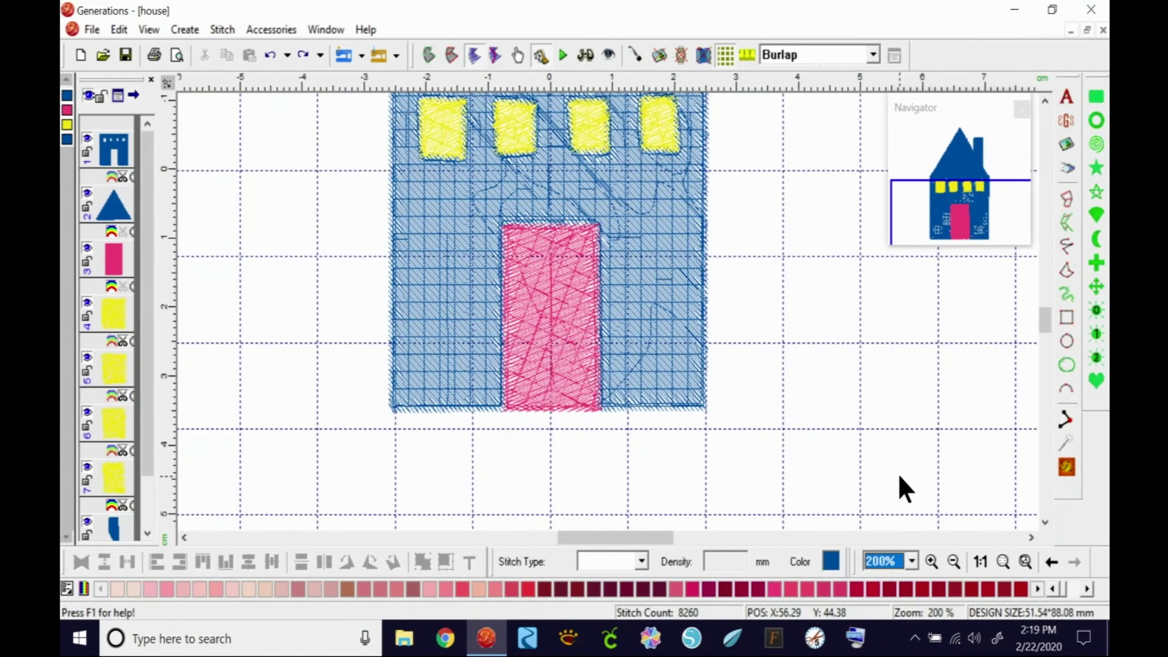
{"action": "scroll", "coordinate": [1046, 318], "scroll_direction": "up", "scroll_amount": 3}
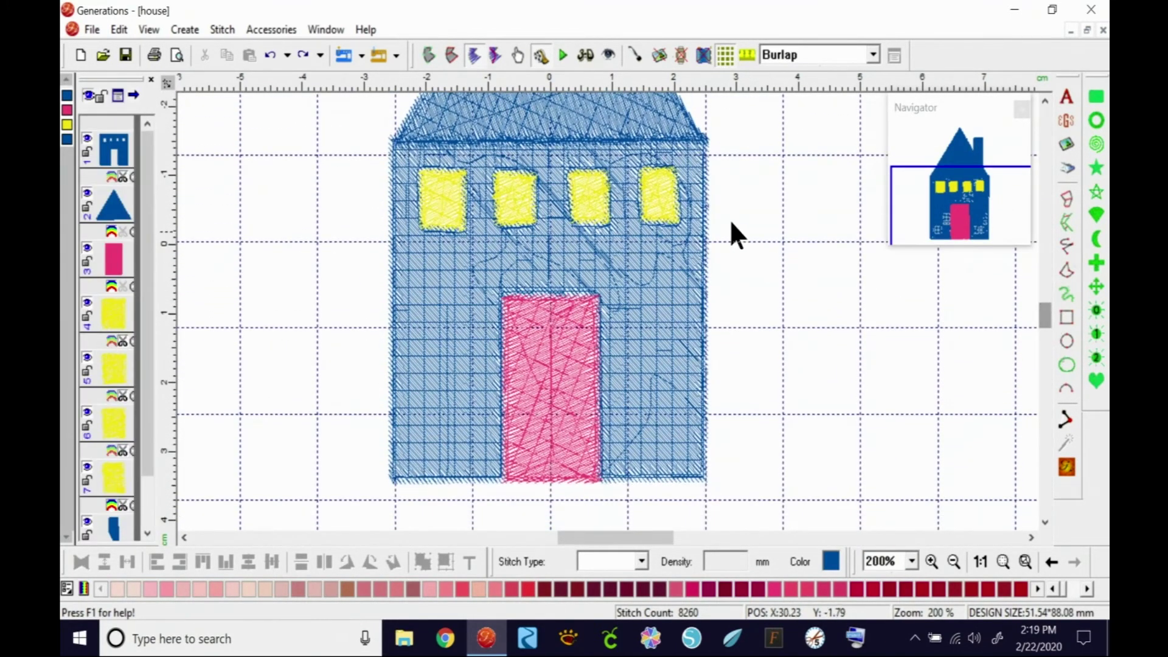
{"action": "left_click", "coordinate": [586, 55]}
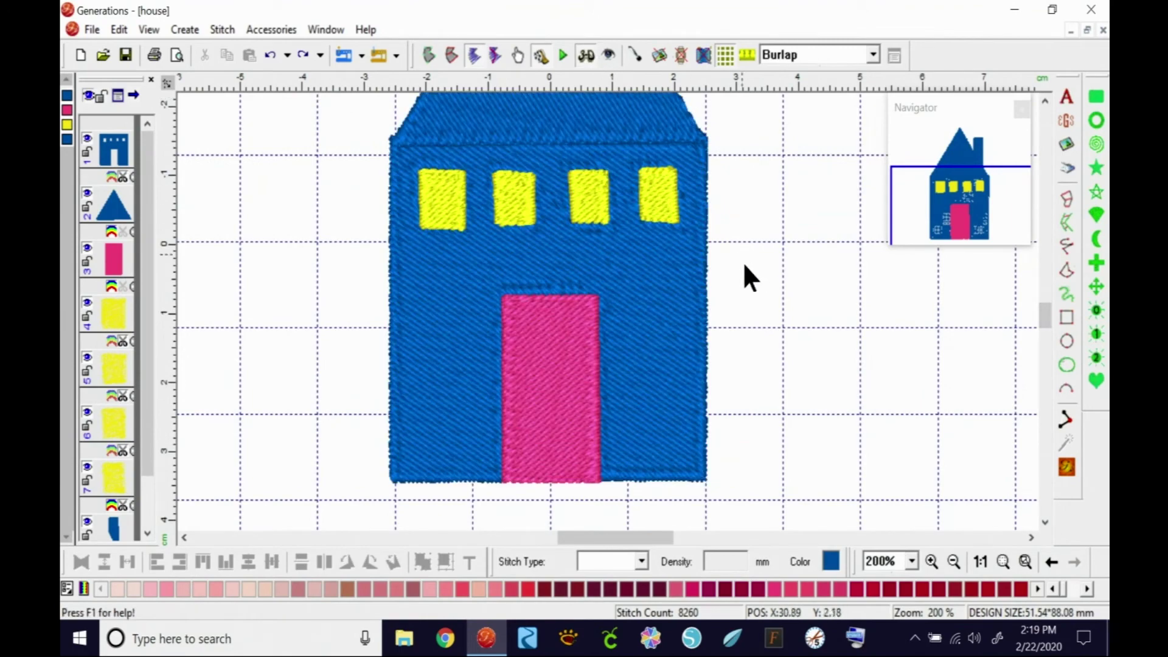
Step: Delete the rightmost and leftmost yellow windows from the house
{"action": "left_click", "coordinate": [660, 203]}
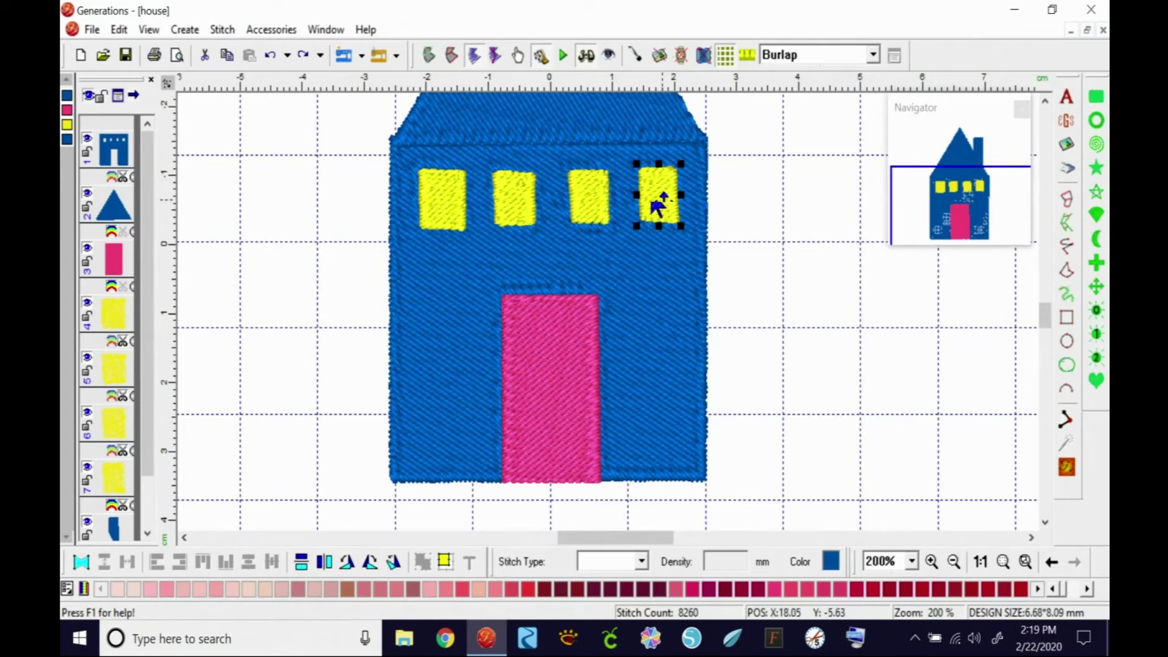
{"action": "key", "text": "Delete"}
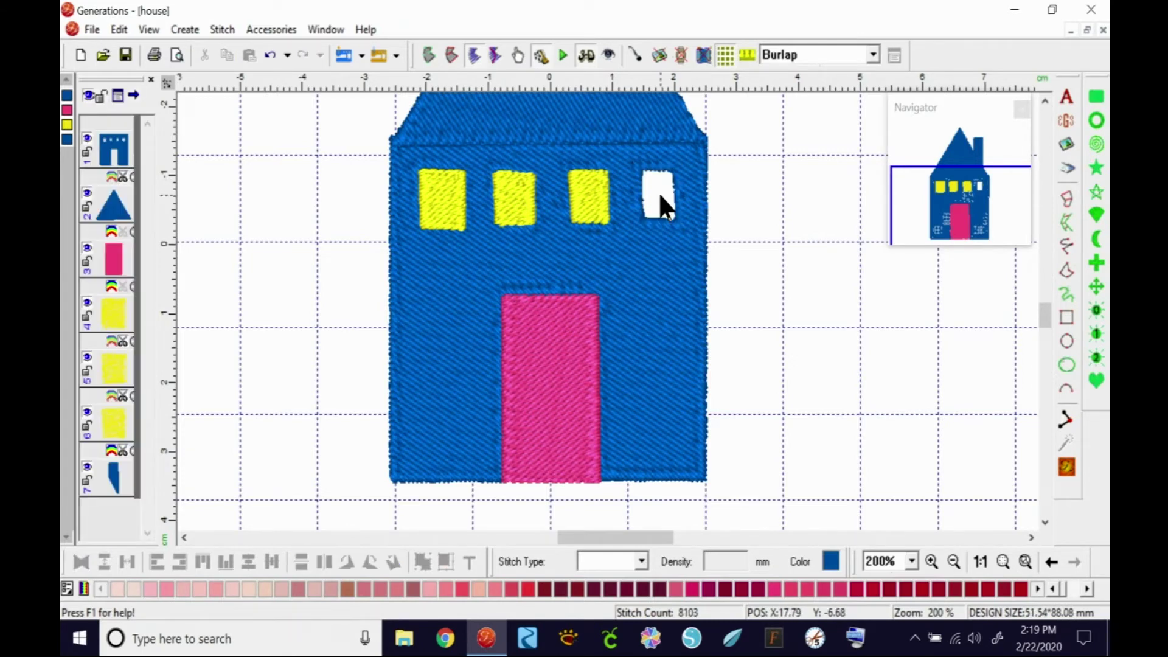
{"action": "left_click", "coordinate": [443, 205]}
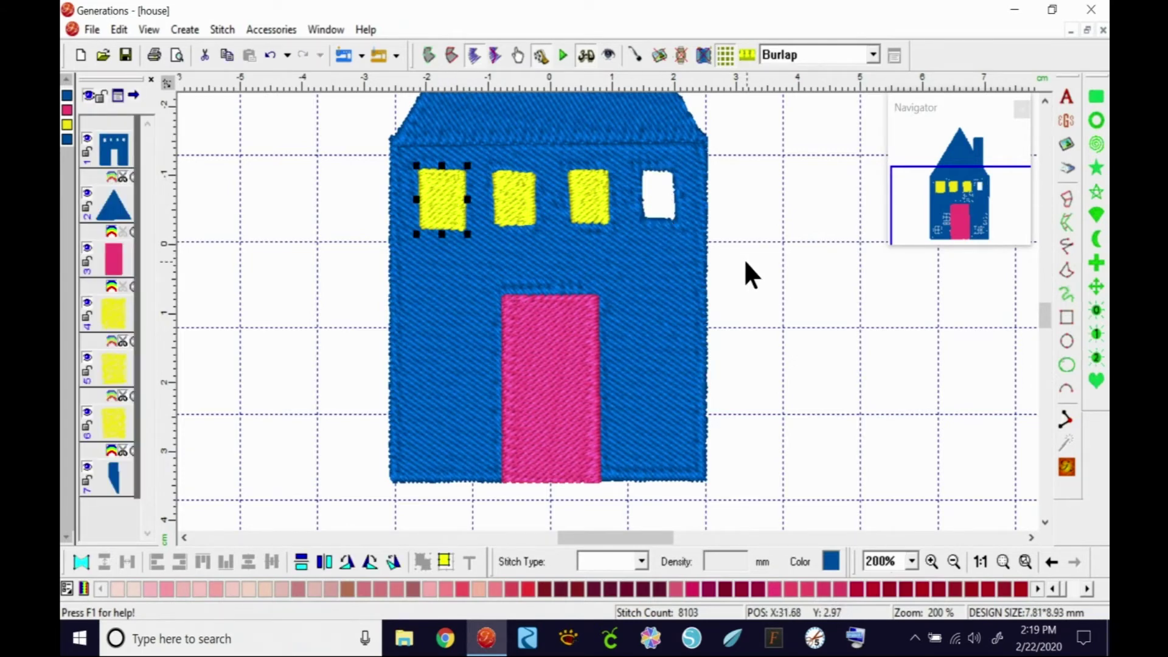
{"action": "key", "text": "Delete"}
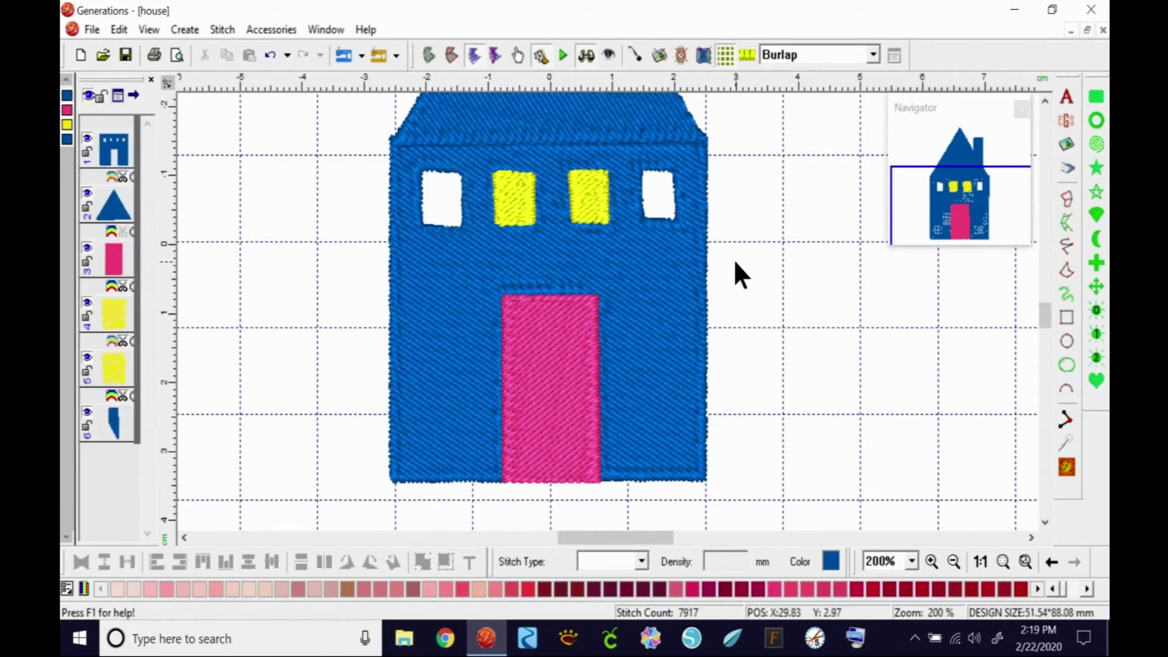
Step: Fill the rightmost and leftmost window voids in the house body outline, regenerate its stitches and clear the selection
{"action": "left_click", "coordinate": [673, 289]}
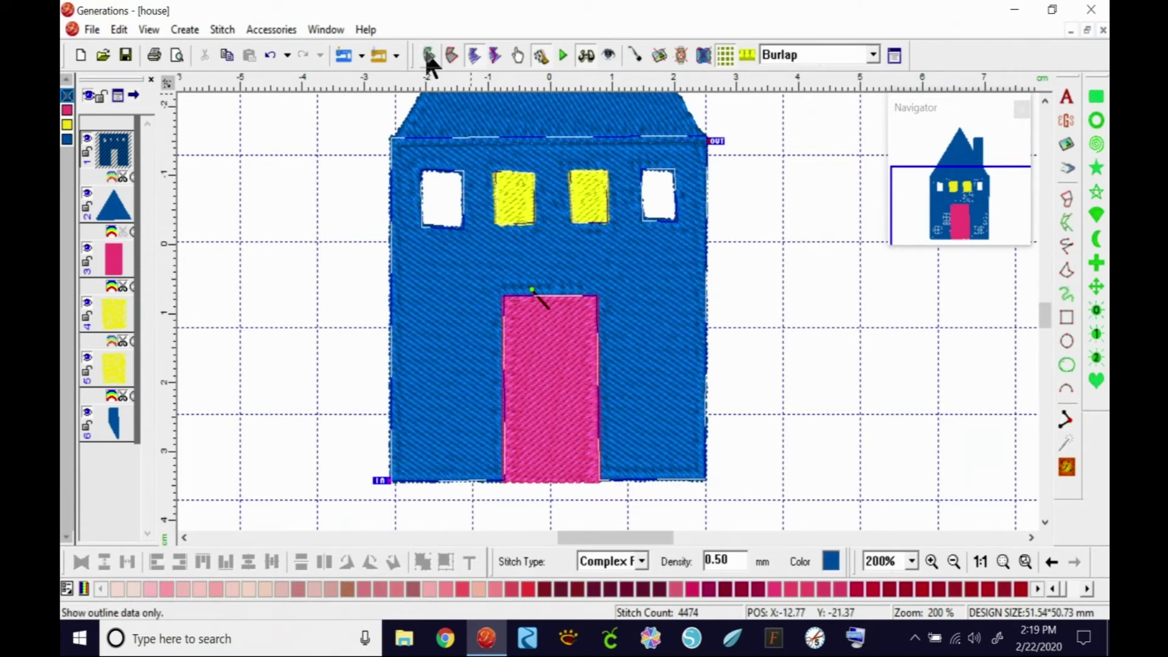
{"action": "left_click", "coordinate": [428, 55]}
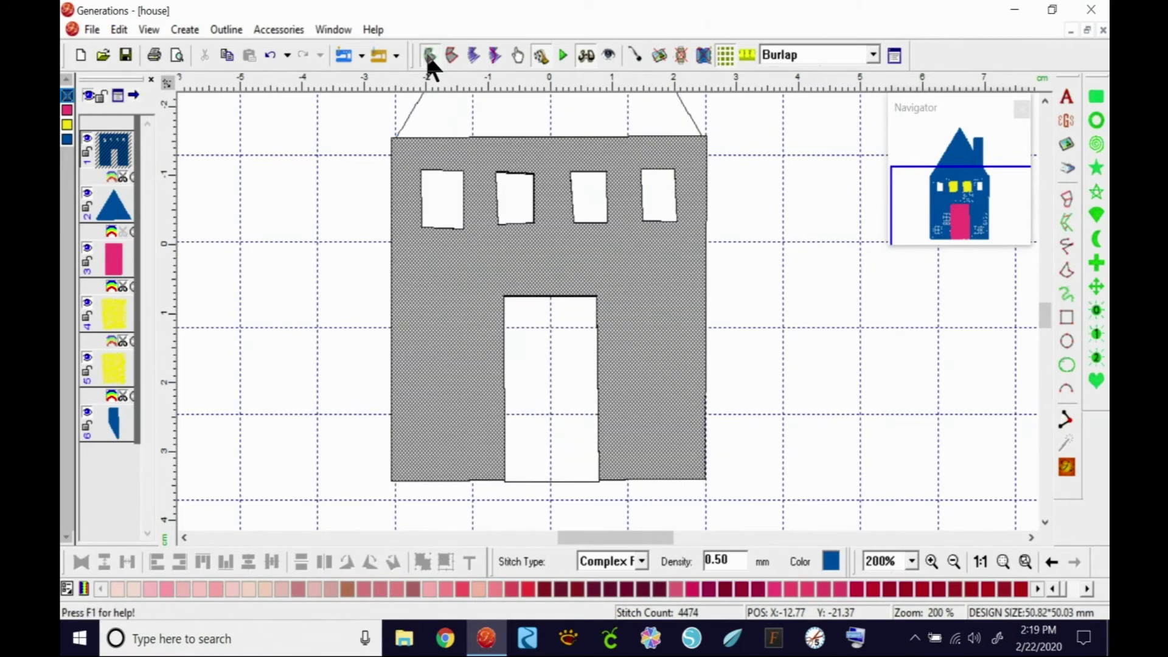
{"action": "right_click", "coordinate": [667, 261]}
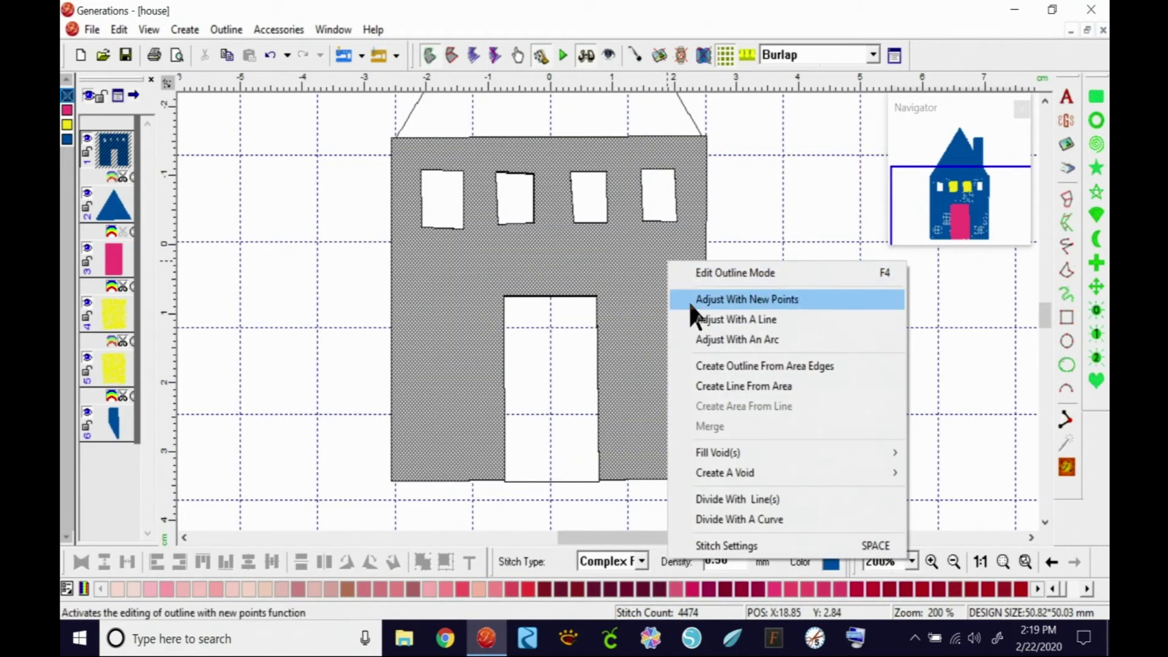
{"action": "mouse_move", "coordinate": [881, 453]}
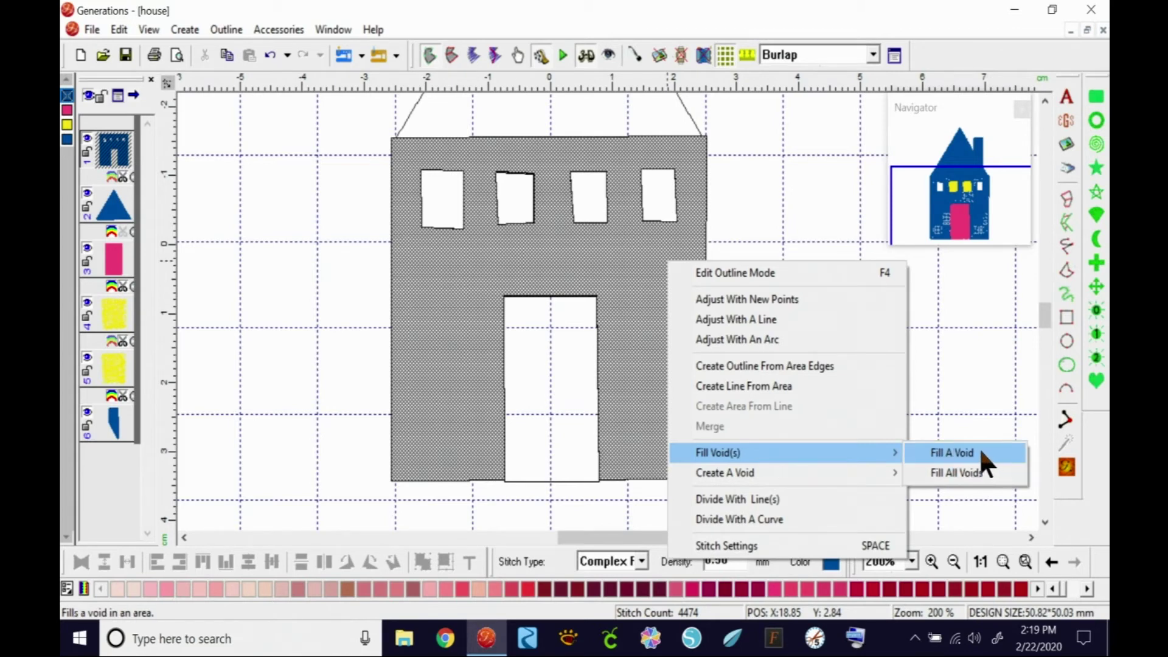
{"action": "left_click", "coordinate": [980, 451]}
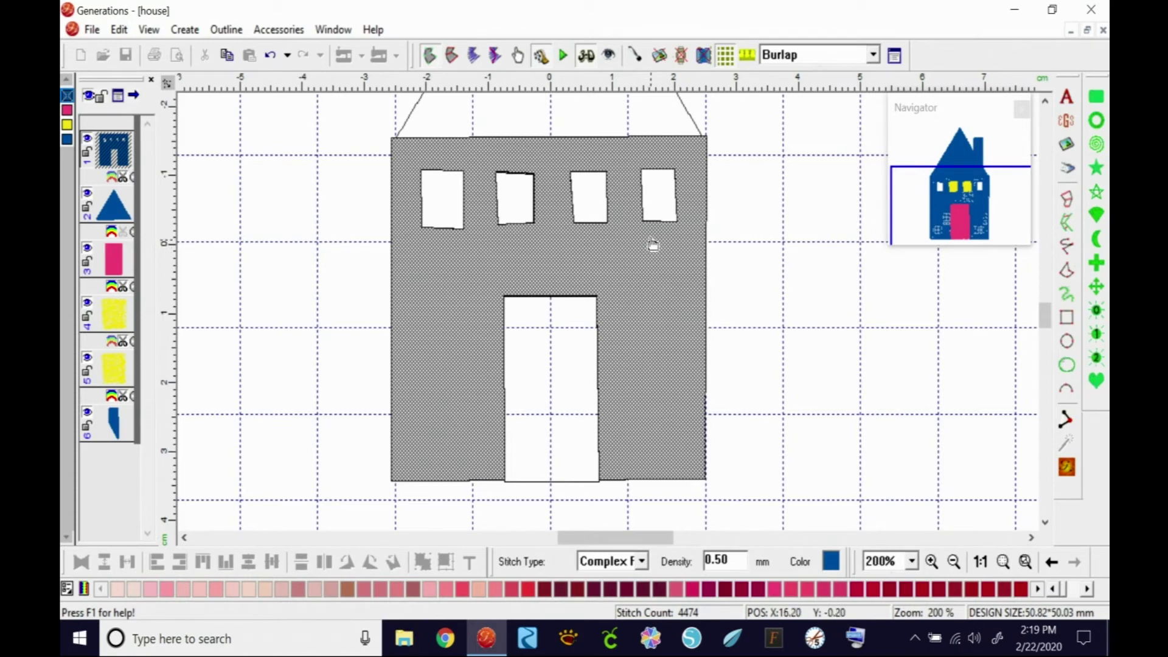
{"action": "left_click", "coordinate": [650, 219]}
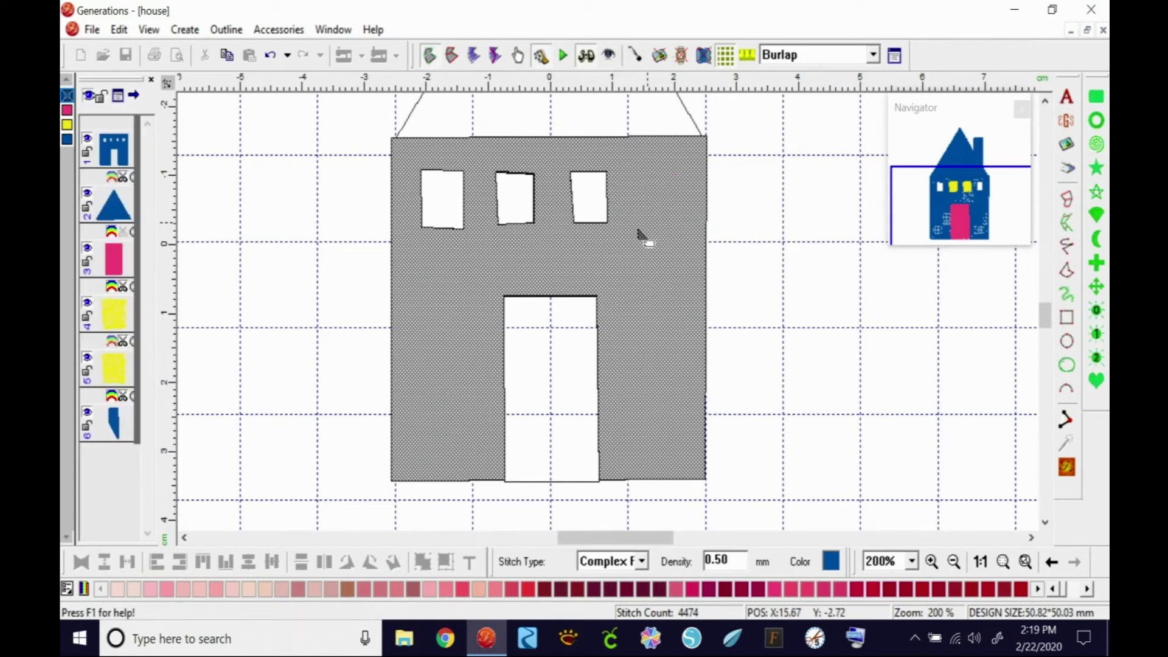
{"action": "left_click", "coordinate": [437, 230]}
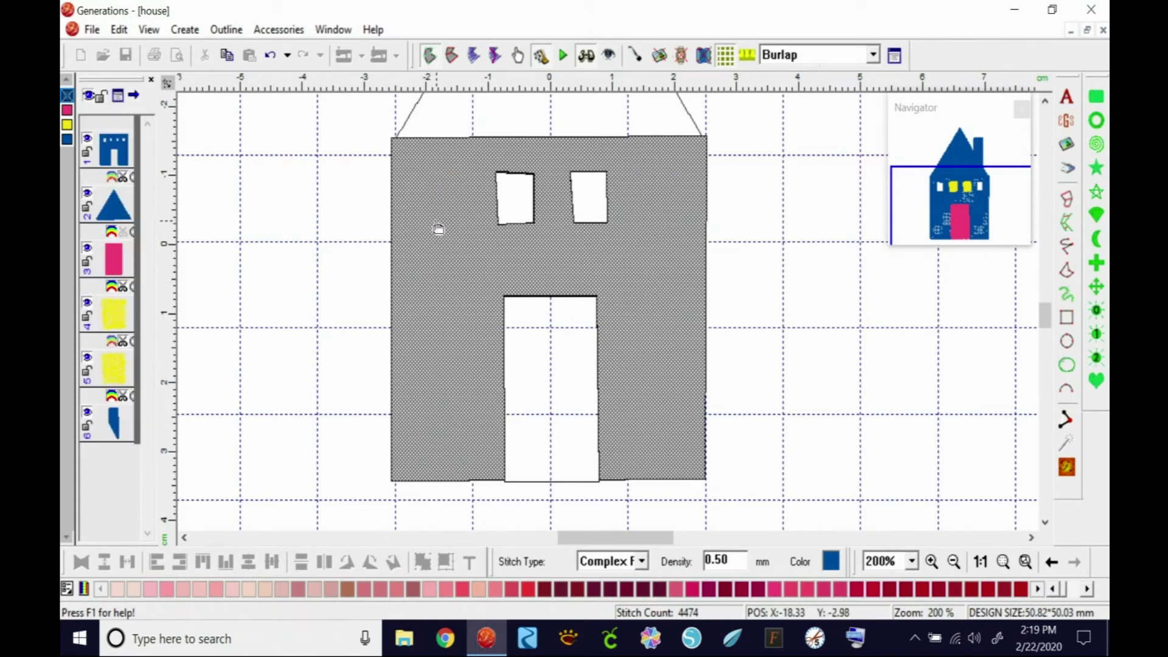
{"action": "left_click", "coordinate": [1066, 466]}
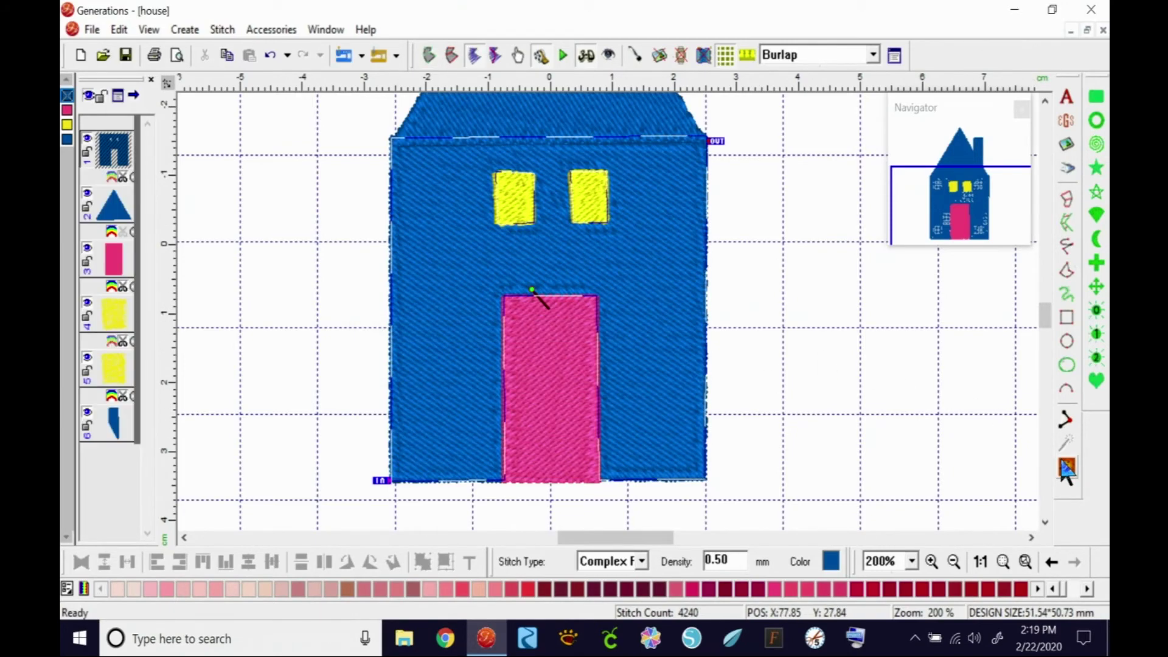
{"action": "left_click", "coordinate": [758, 211]}
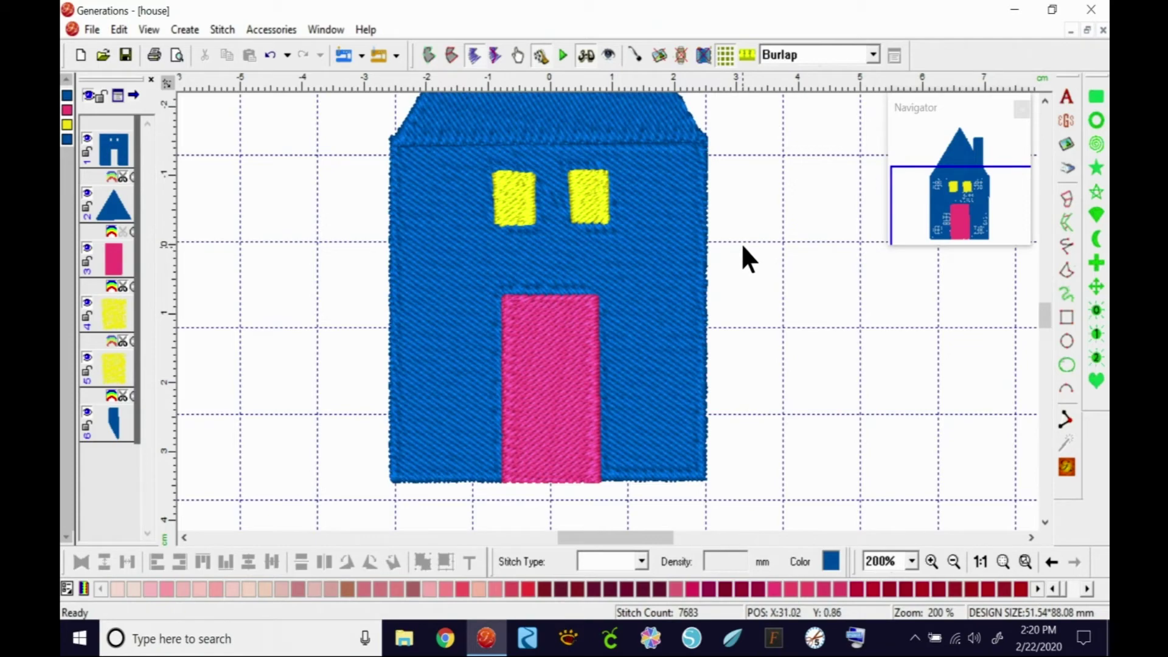
Step: Switch to File Explorer and open the Create a Void PDF from the 2020\Lessons folder on the Desktop
{"action": "left_click", "coordinate": [405, 639]}
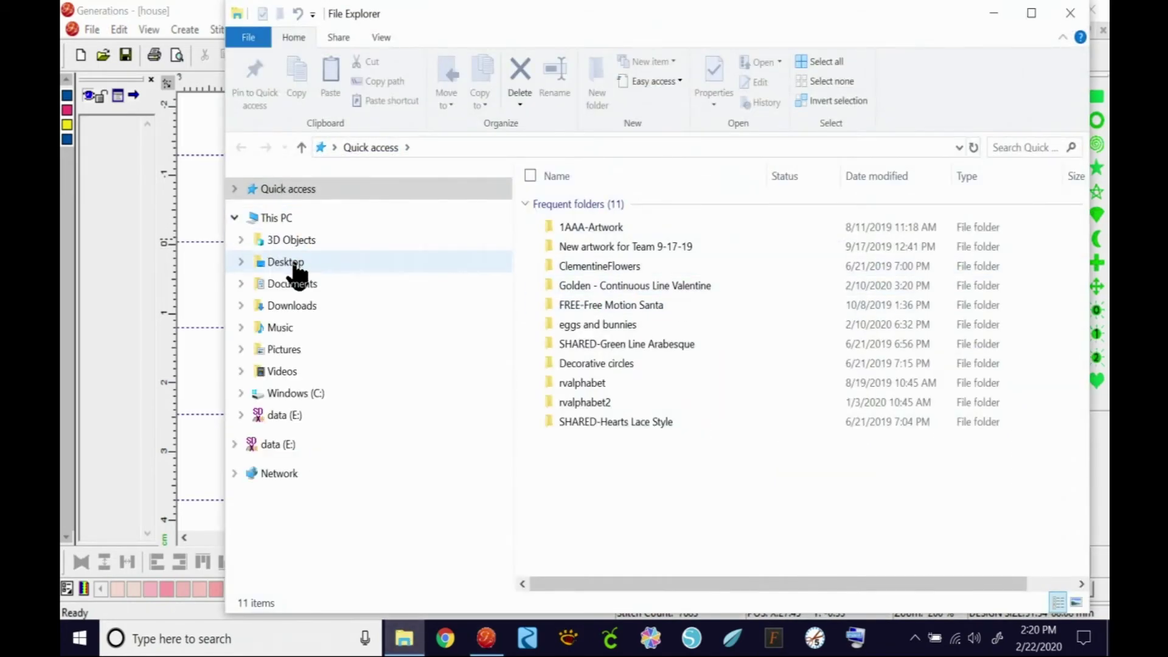
{"action": "left_click", "coordinate": [286, 262]}
{"action": "double_click", "coordinate": [585, 200]}
{"action": "double_click", "coordinate": [603, 246]}
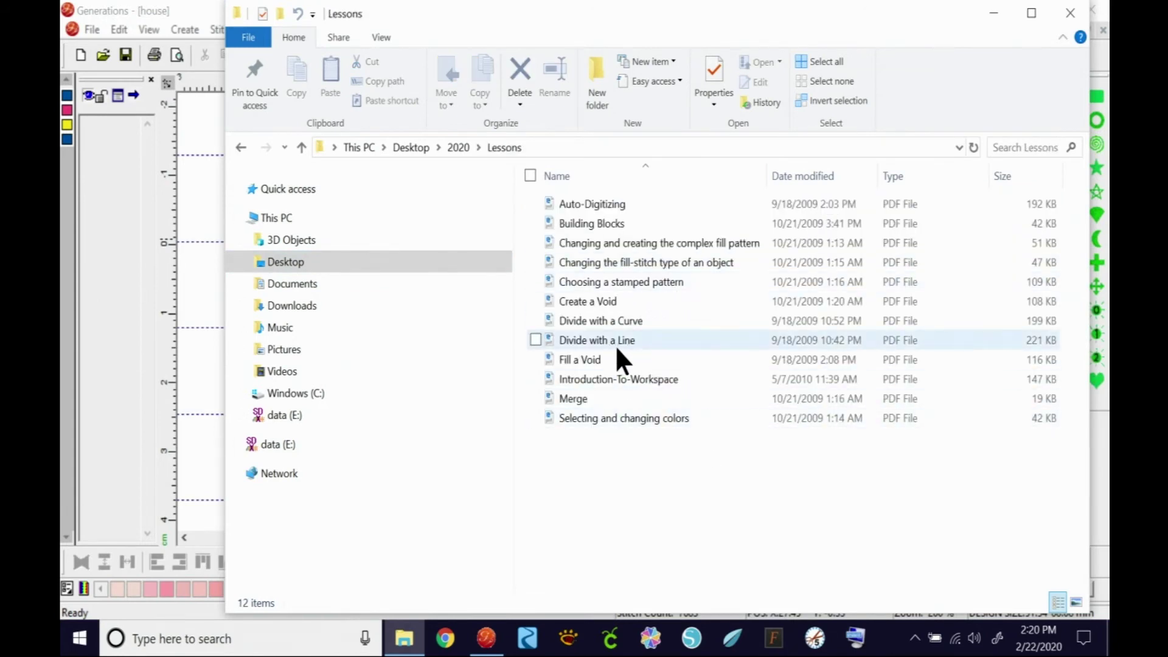
{"action": "left_click", "coordinate": [612, 298]}
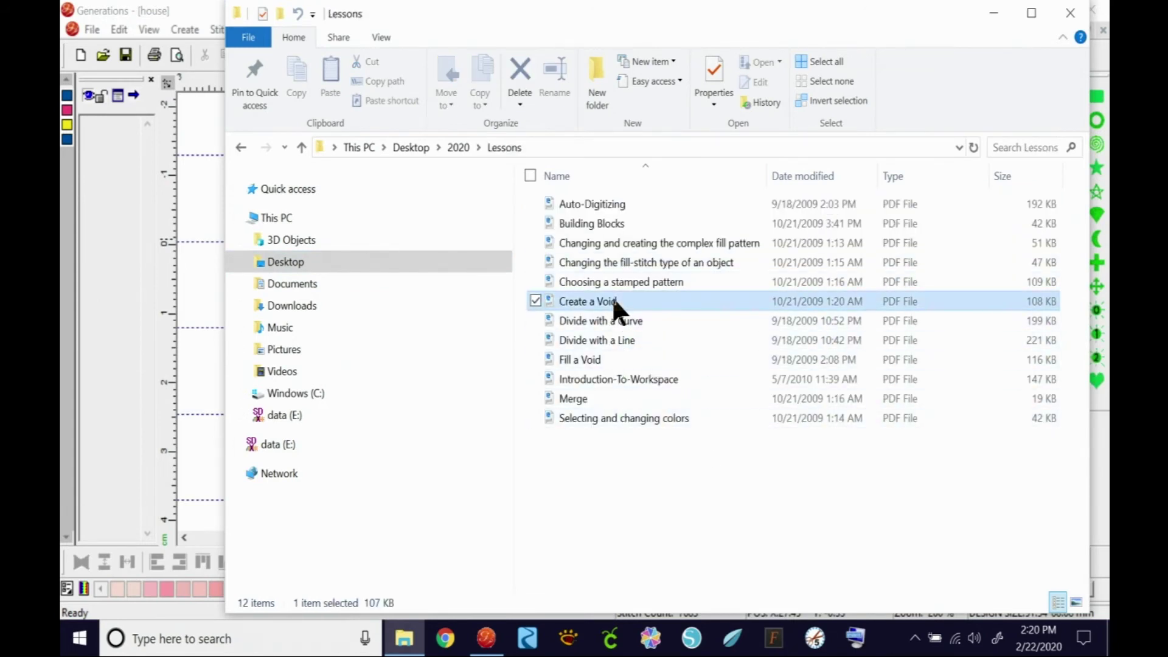
{"action": "double_click", "coordinate": [612, 297]}
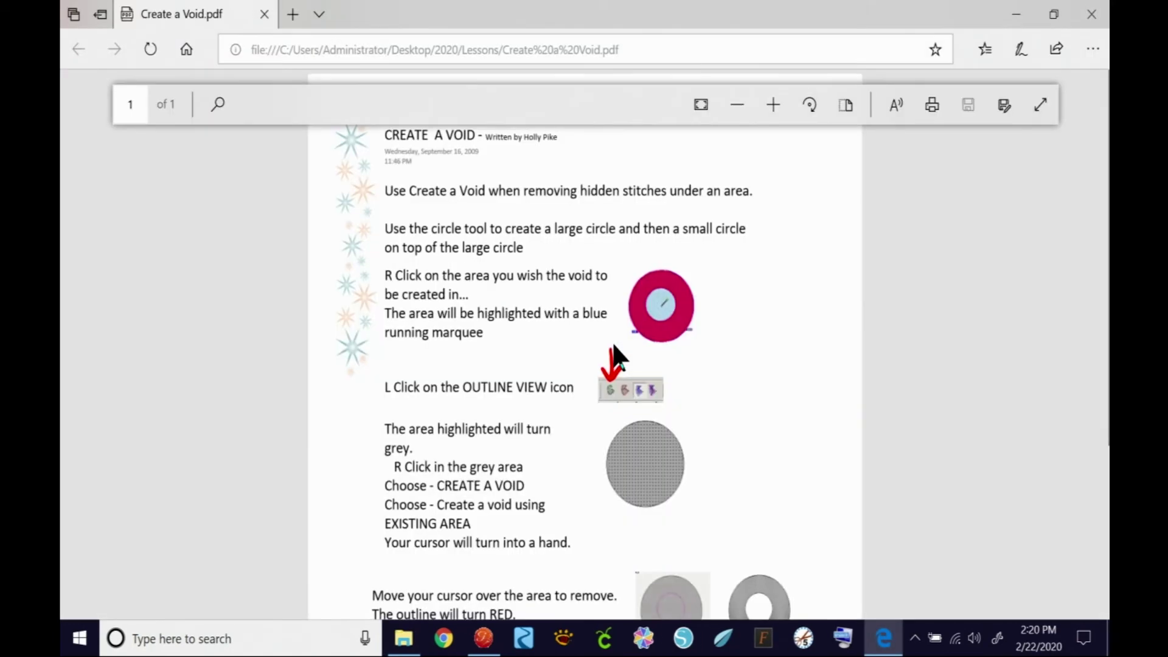
Step: Look over the Create a Void lesson, close it and return to the house design in Generations
{"action": "left_click_drag", "start_coordinate": [1106, 161], "coordinate": [1103, 134]}
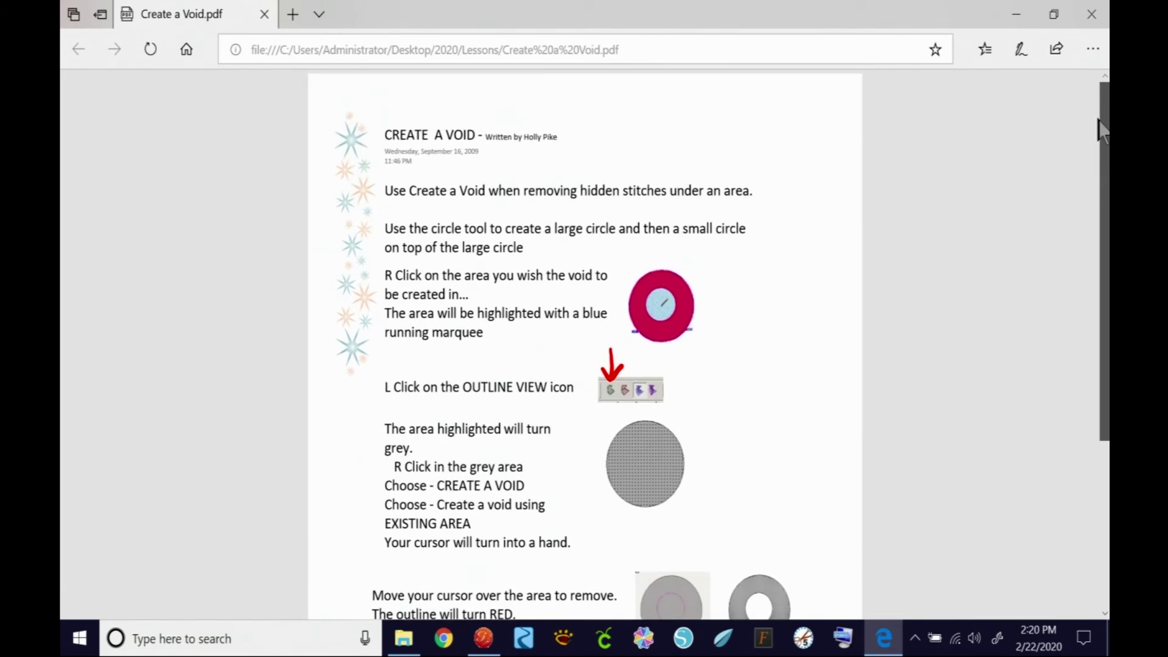
{"action": "left_click", "coordinate": [1092, 14]}
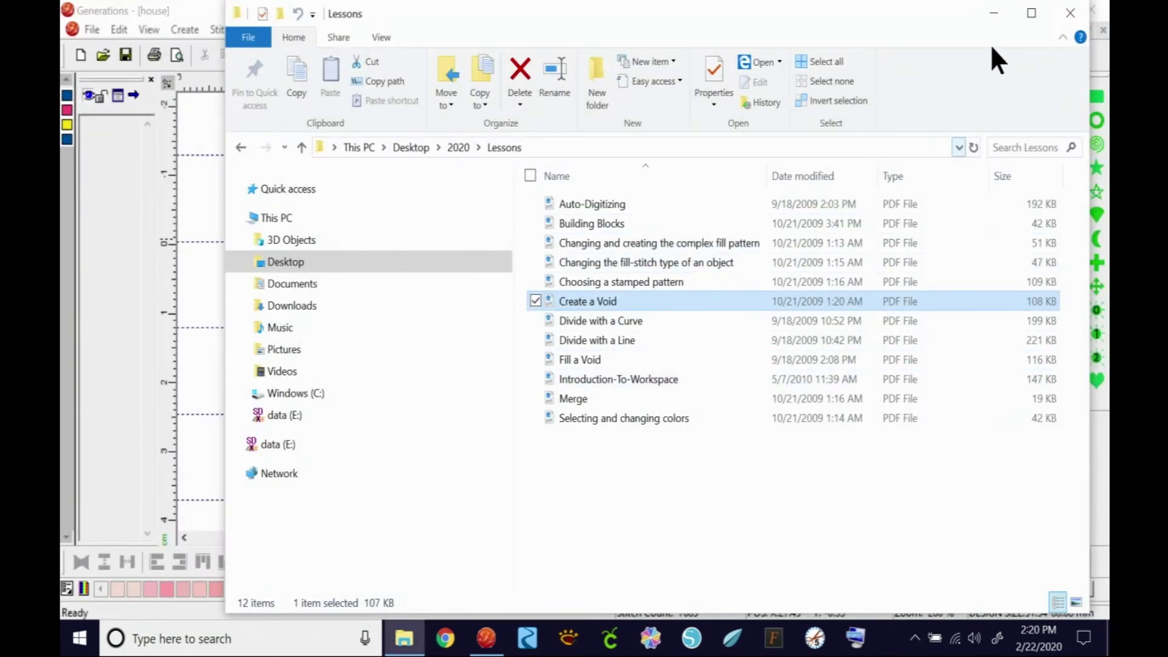
{"action": "left_click", "coordinate": [995, 13]}
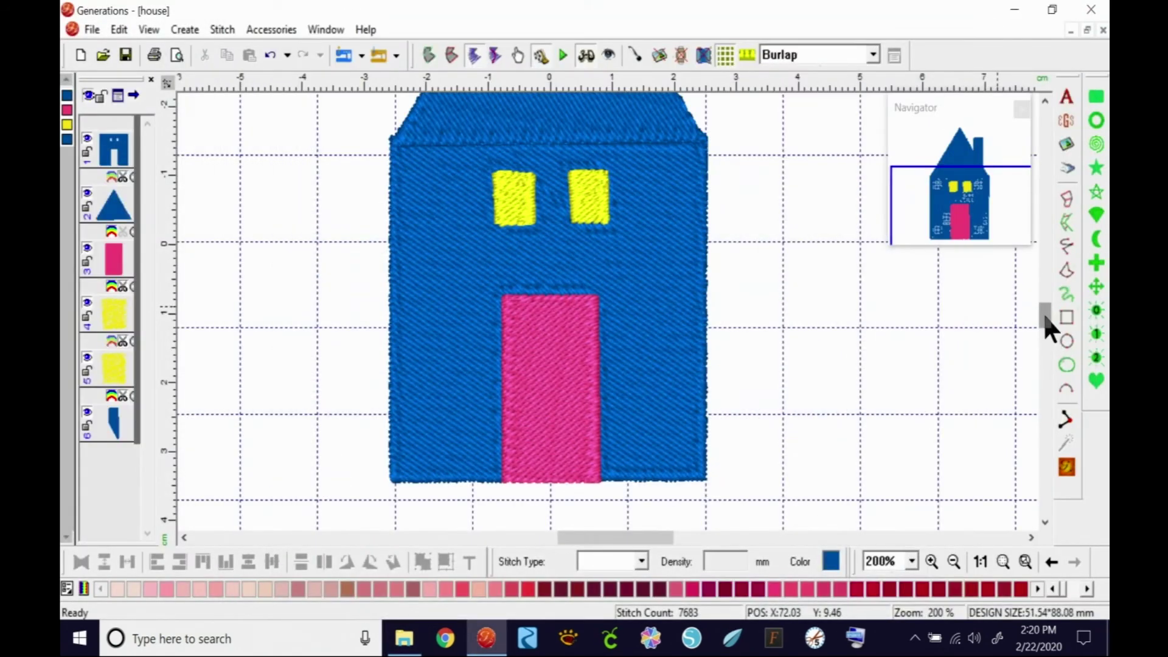
Step: Draw two blue Complex Fill rectangles, each about 26 mm wide, left of the house, with the second diagonally above the first
{"action": "scroll", "coordinate": [1046, 316], "scroll_direction": "up", "scroll_amount": 6}
{"action": "scroll", "coordinate": [1045, 316], "scroll_direction": "down", "scroll_amount": 5}
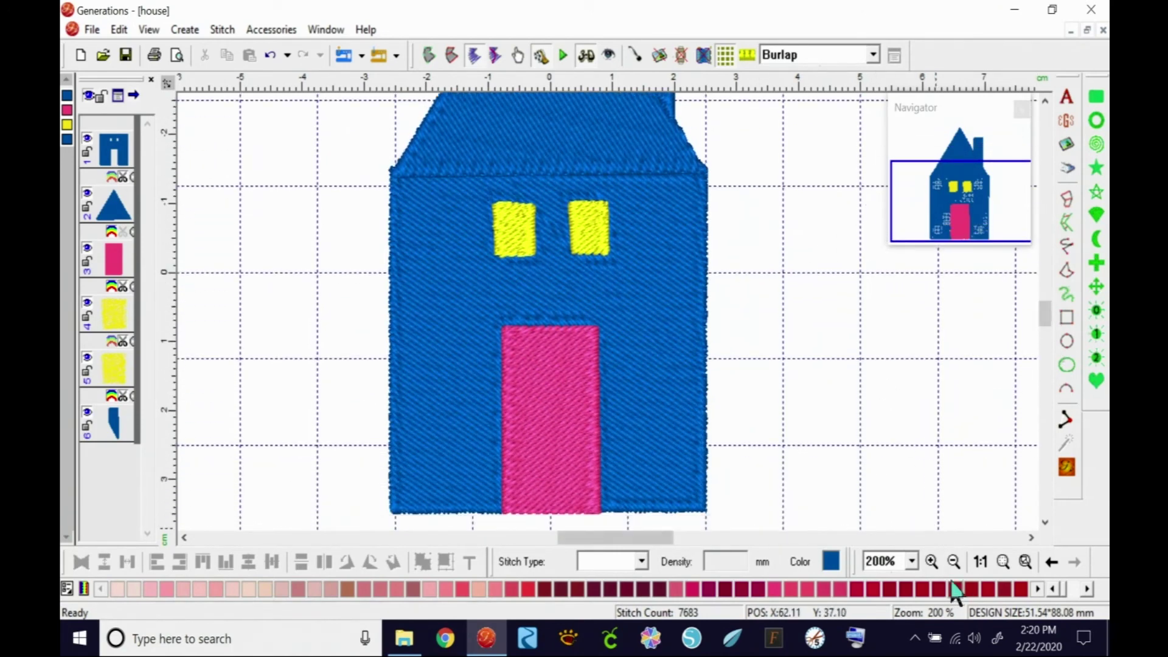
{"action": "left_click", "coordinate": [980, 562]}
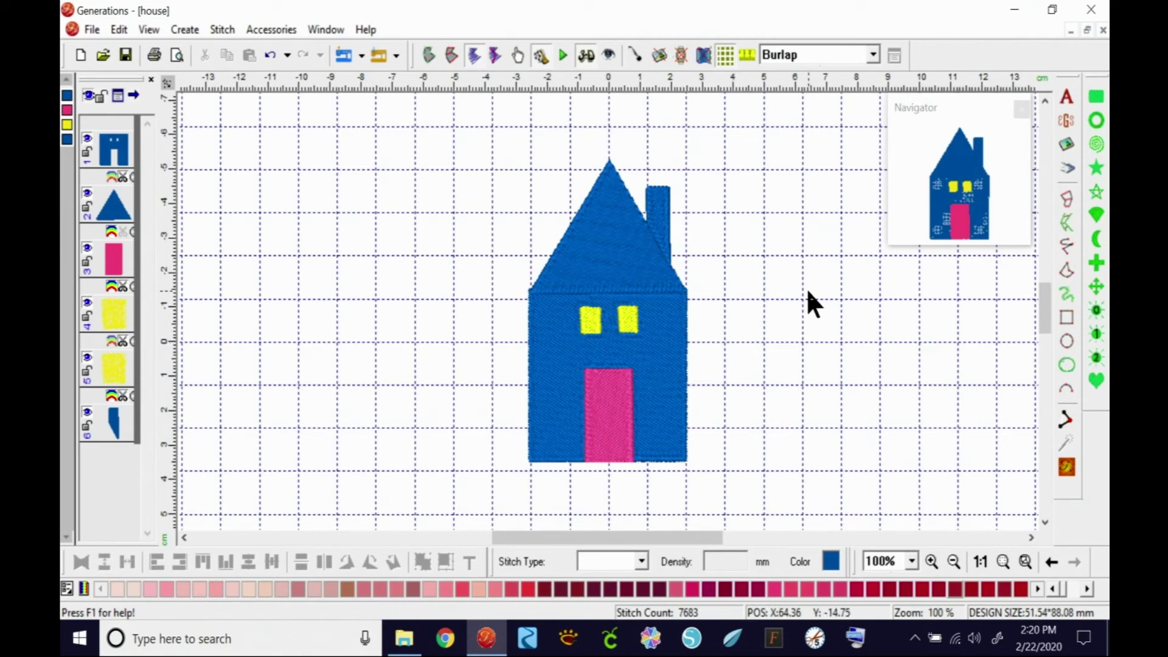
{"action": "left_click", "coordinate": [1068, 317]}
{"action": "left_click_drag", "start_coordinate": [372, 210], "coordinate": [458, 323]}
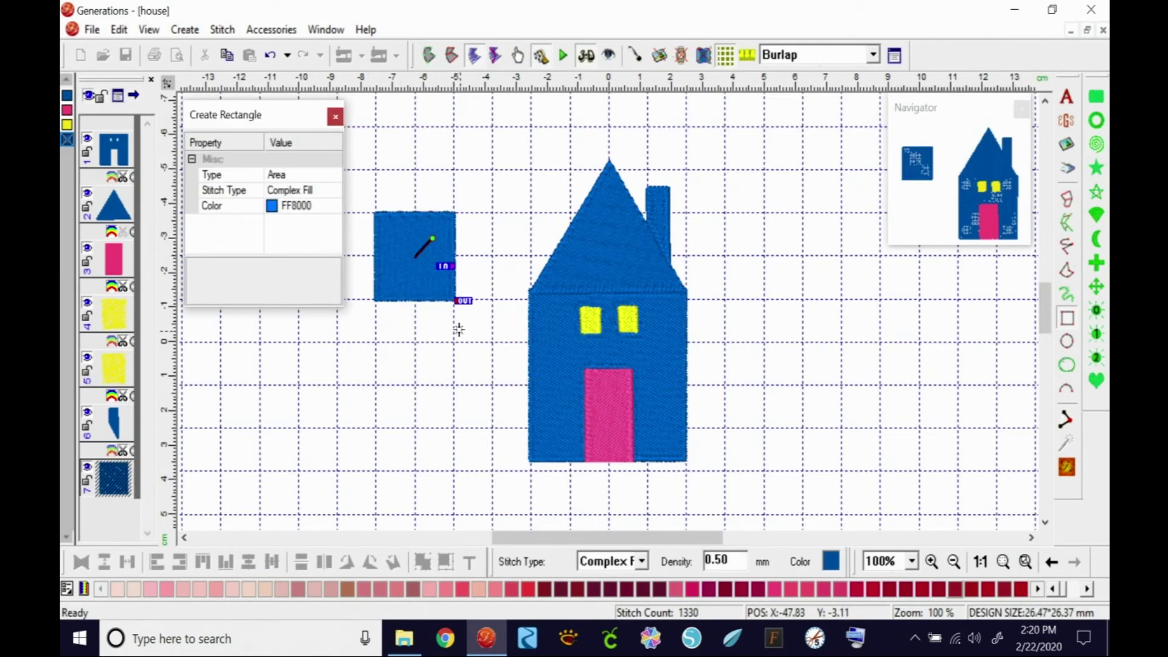
{"action": "left_click_drag", "start_coordinate": [453, 124], "coordinate": [530, 224]}
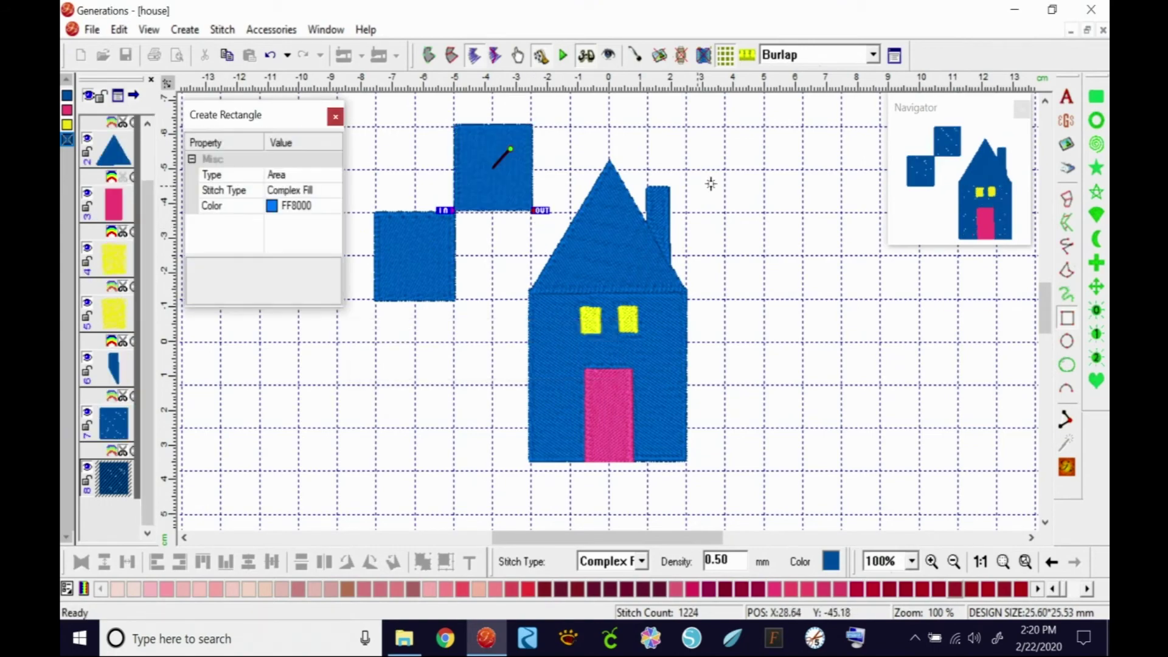
Step: Change the colour of the upper rectangle from the diagonal pair to pink
{"action": "left_click", "coordinate": [912, 561]}
{"action": "left_click", "coordinate": [889, 497]}
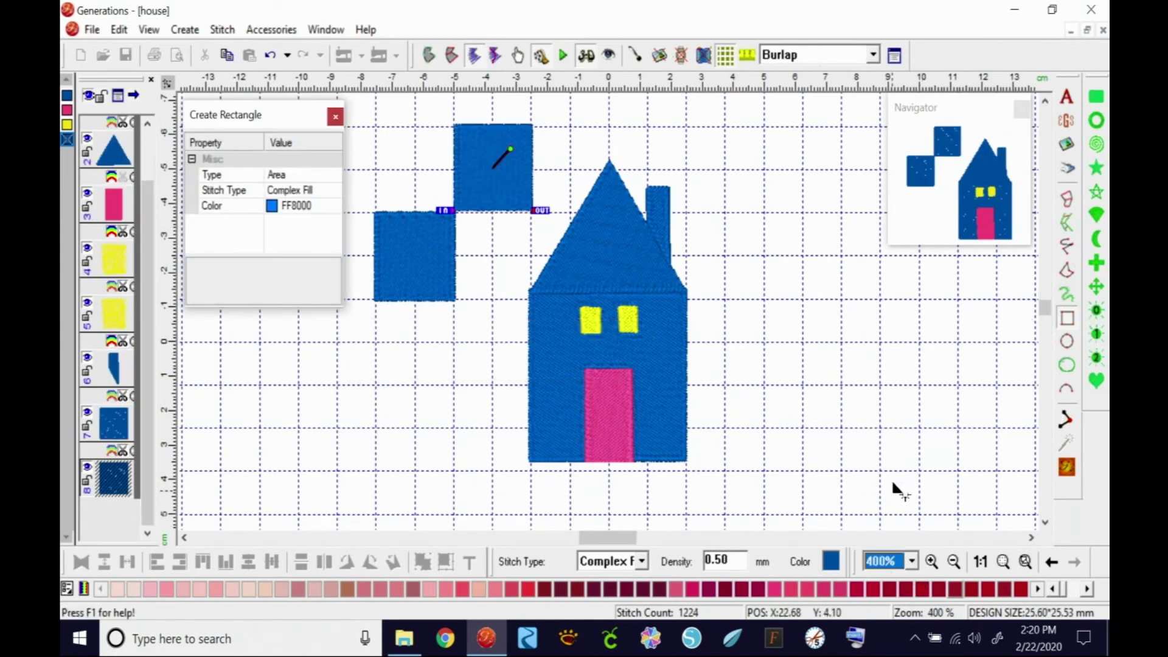
{"action": "left_click_drag", "start_coordinate": [1043, 310], "coordinate": [1049, 299]}
{"action": "left_click_drag", "start_coordinate": [608, 538], "coordinate": [584, 545]}
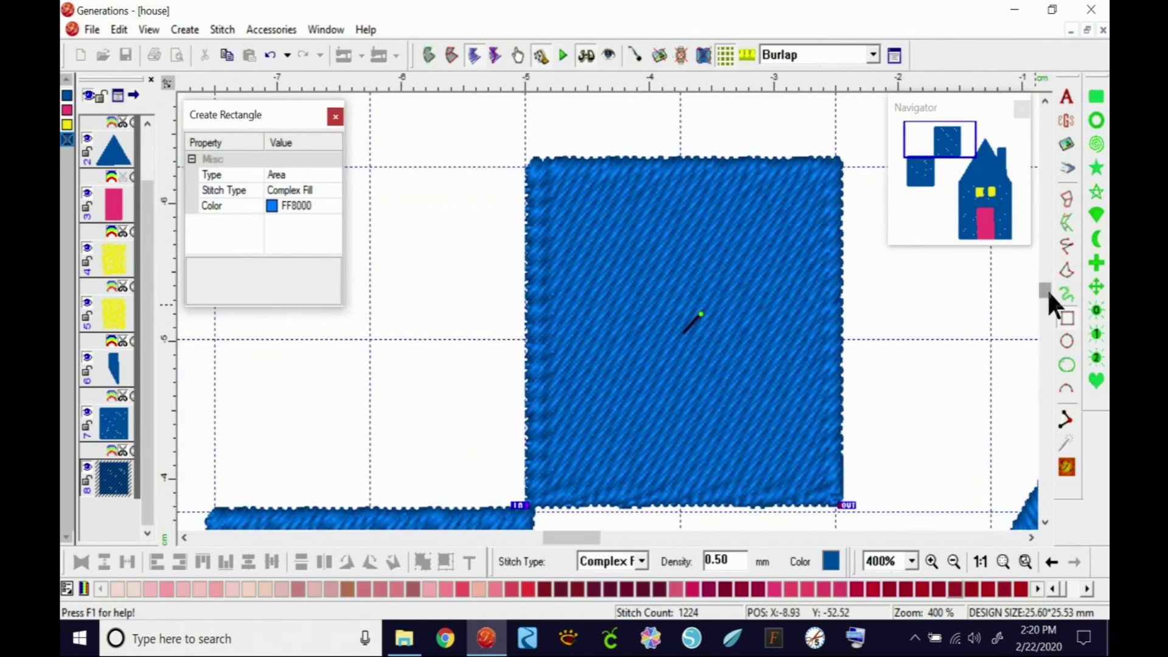
{"action": "left_click_drag", "start_coordinate": [1047, 289], "coordinate": [1046, 296]}
{"action": "left_click", "coordinate": [660, 258]}
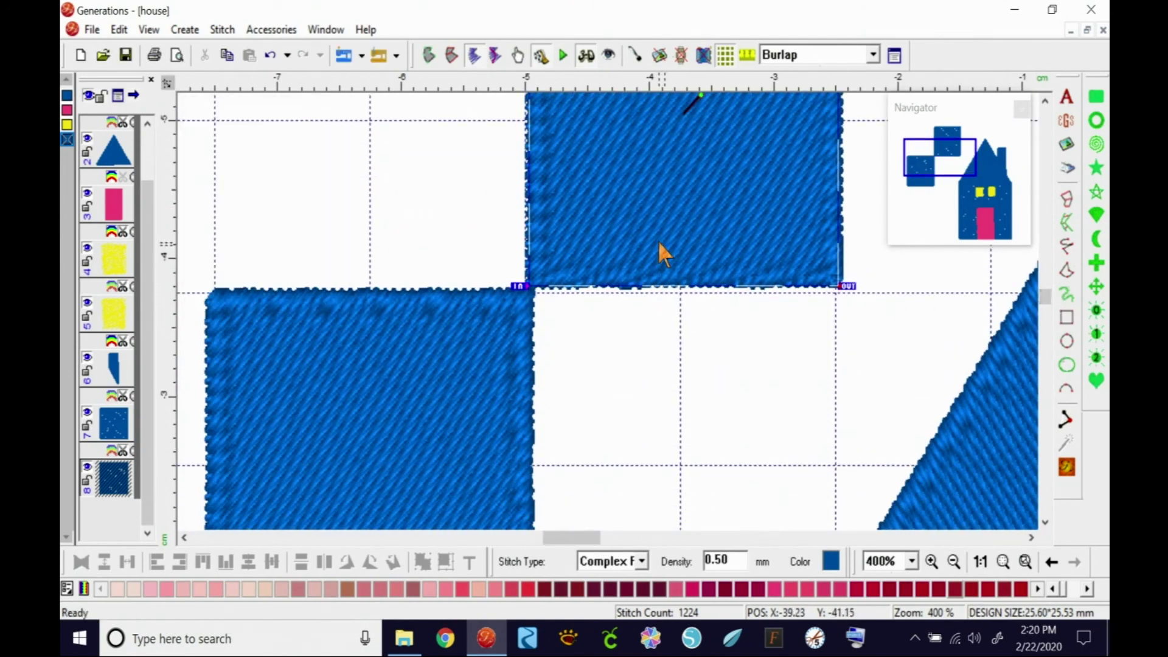
{"action": "left_click", "coordinate": [773, 590]}
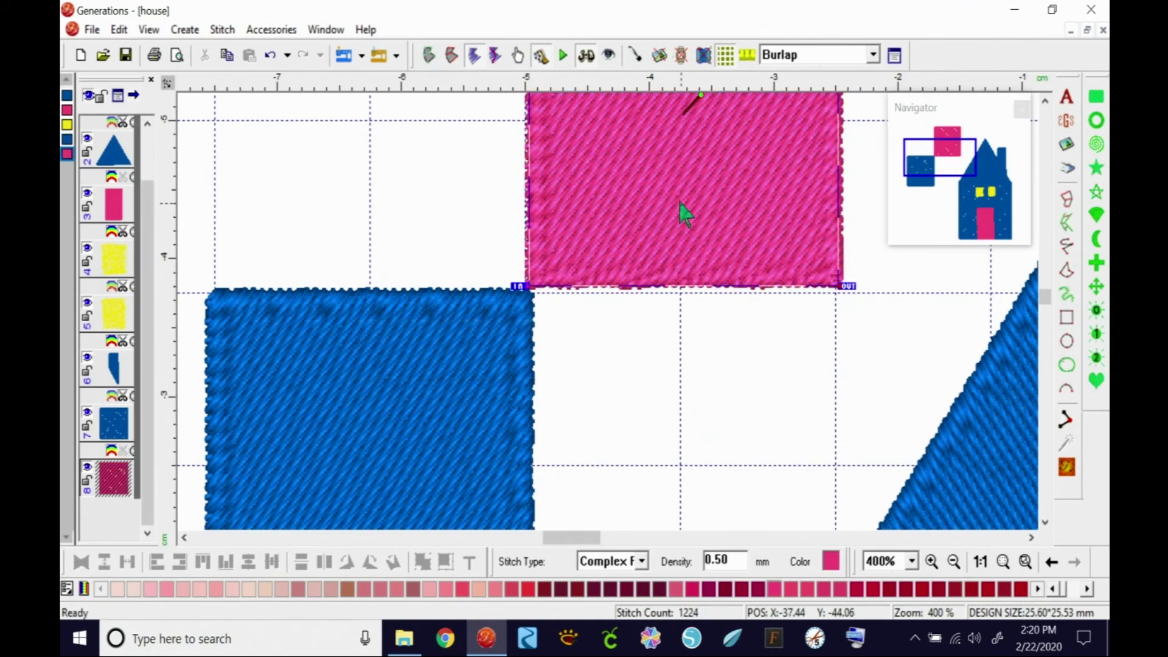
Step: Move the pink rectangle down beside the blue one so that their vertical edges abut
{"action": "left_click_drag", "start_coordinate": [696, 190], "coordinate": [695, 522]}
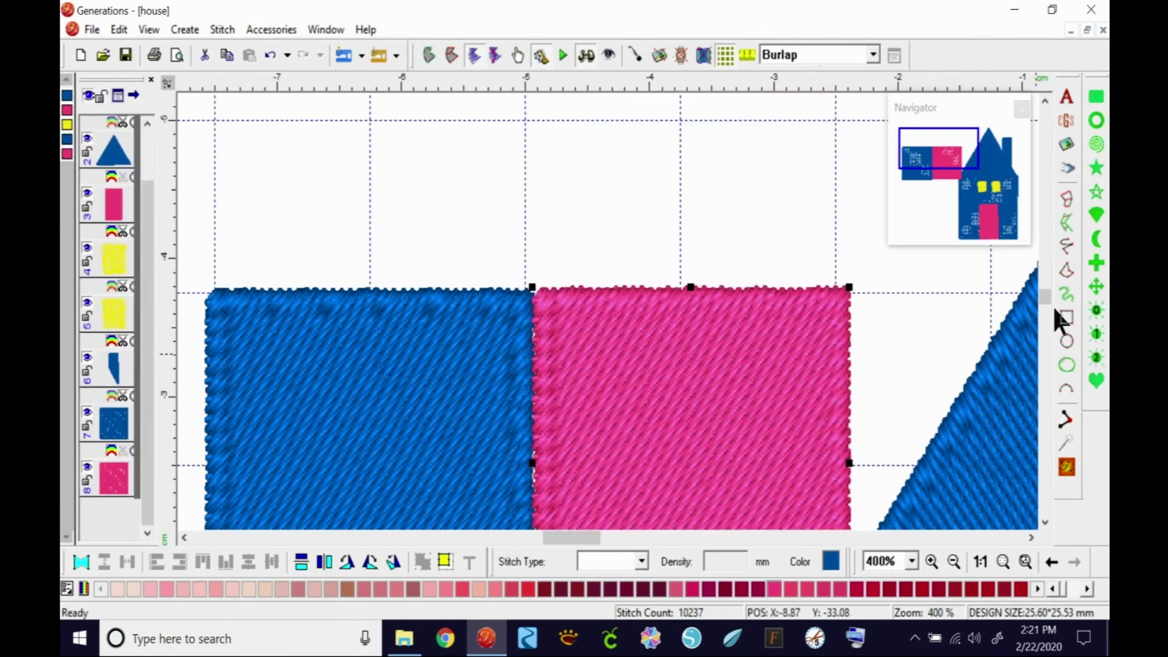
{"action": "scroll", "coordinate": [1043, 294], "scroll_direction": "down", "scroll_amount": 2}
{"action": "mouse_move", "coordinate": [691, 414]}
{"action": "left_mouse_down"}
{"action": "mouse_move", "coordinate": [696, 433]}
{"action": "mouse_move", "coordinate": [698, 419]}
{"action": "mouse_move", "coordinate": [711, 421]}
{"action": "mouse_move", "coordinate": [689, 340]}
{"action": "mouse_move", "coordinate": [709, 421]}
{"action": "left_mouse_up"}
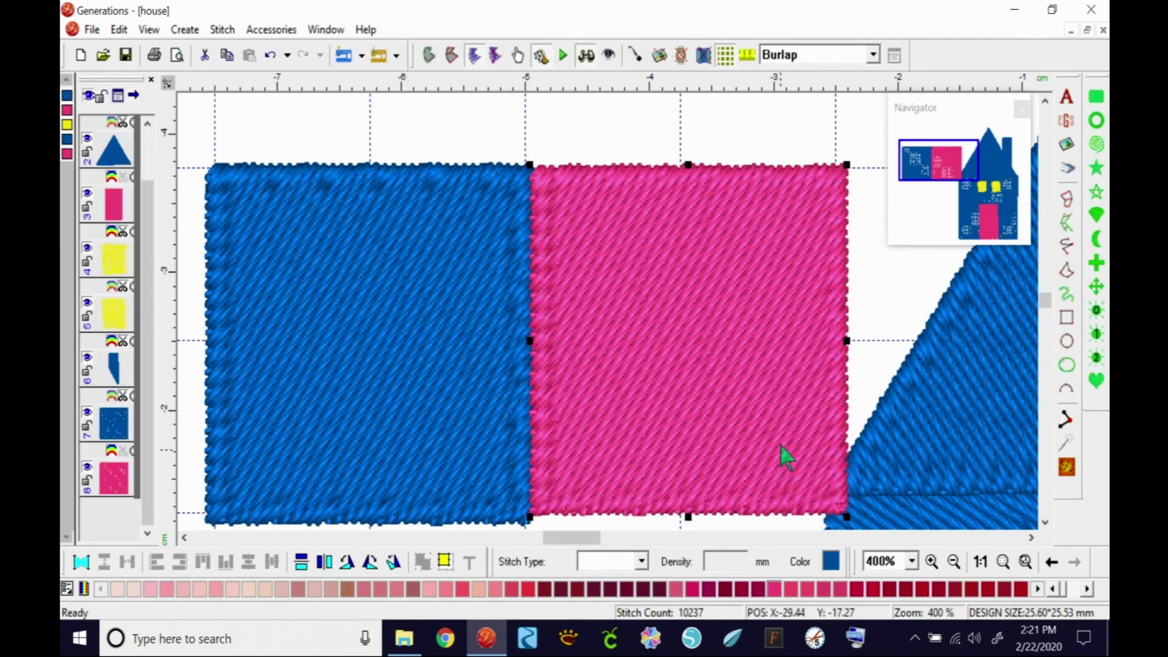
Step: Nudge the pink rectangle left to overlap the blue edge slightly, using non-3D stitches at 800%, and return to 3D at 100%
{"action": "left_click", "coordinate": [586, 56]}
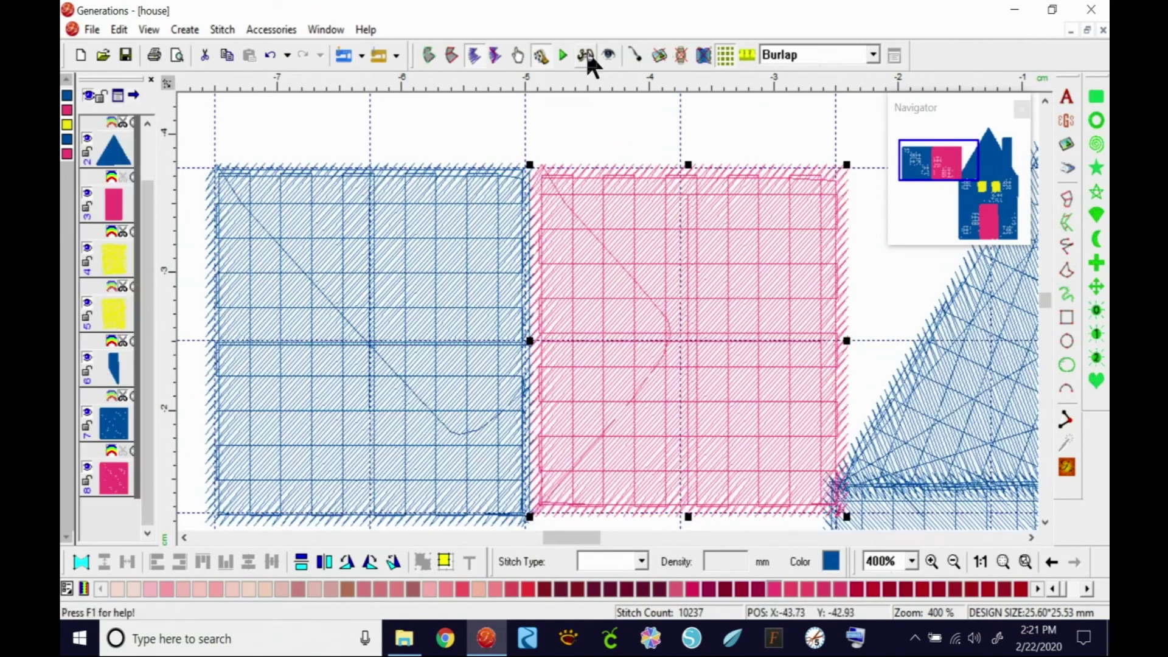
{"action": "left_click", "coordinate": [911, 562]}
{"action": "left_click", "coordinate": [892, 513]}
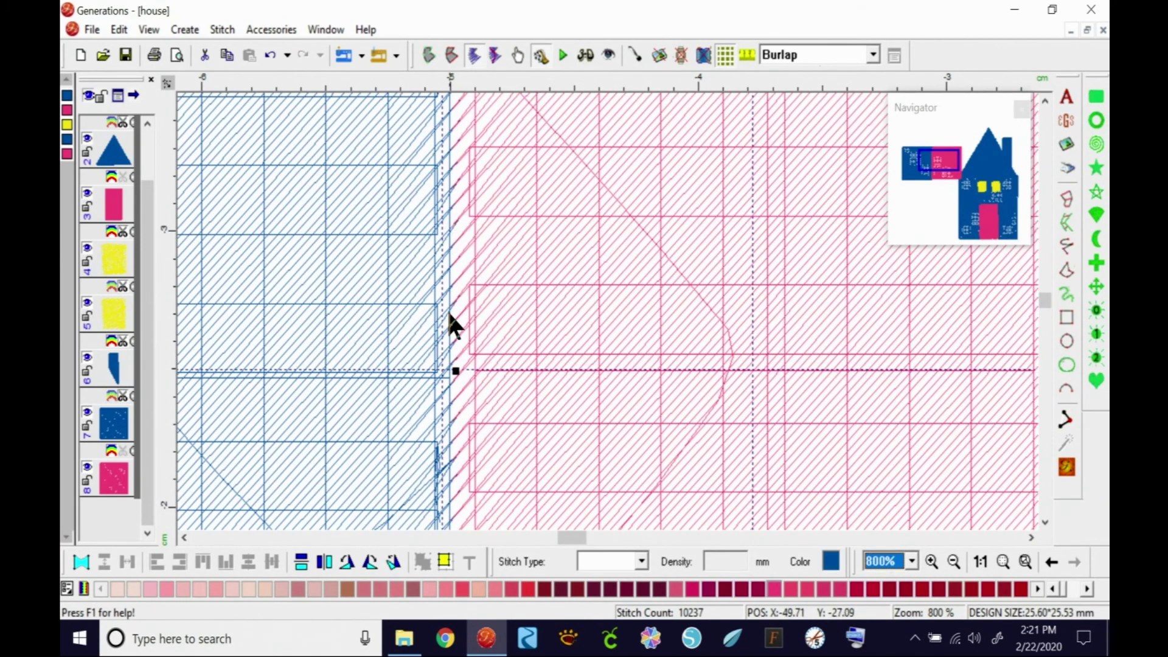
{"action": "left_click", "coordinate": [678, 365]}
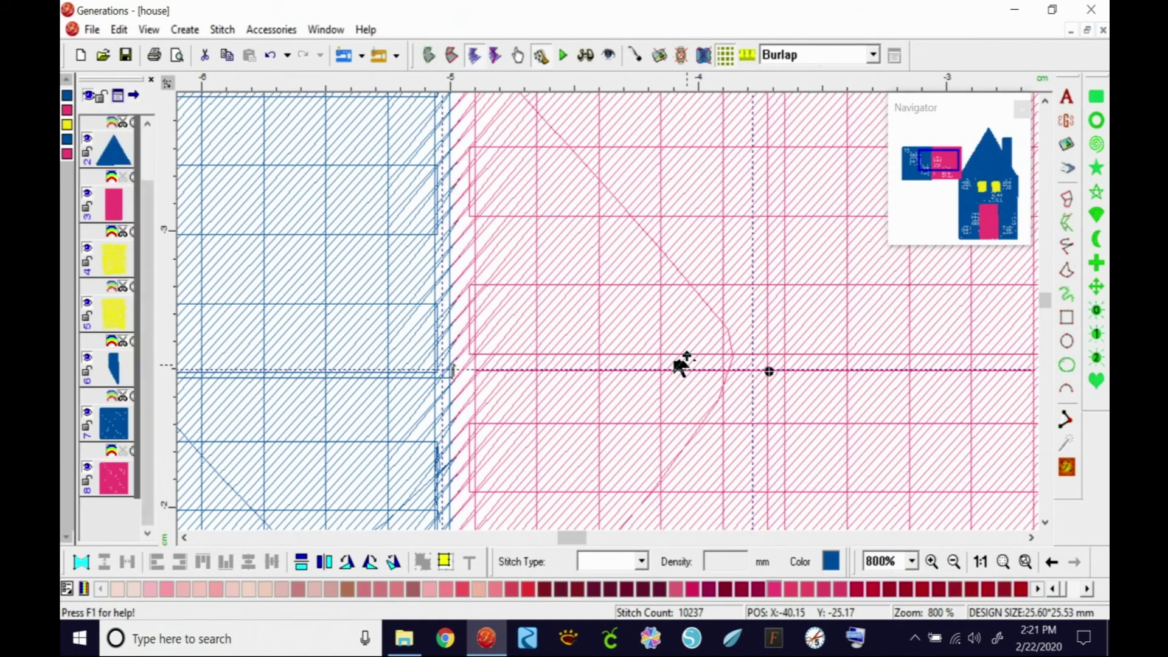
{"action": "left_click_drag", "start_coordinate": [768, 371], "coordinate": [762, 371]}
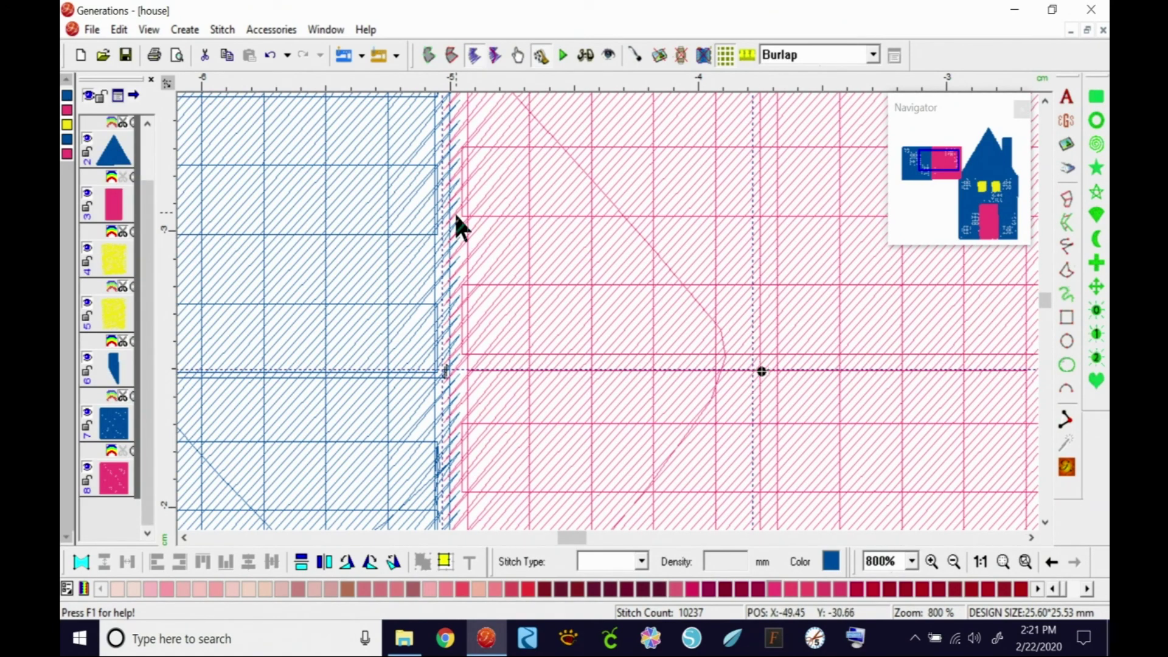
{"action": "left_click", "coordinate": [981, 562]}
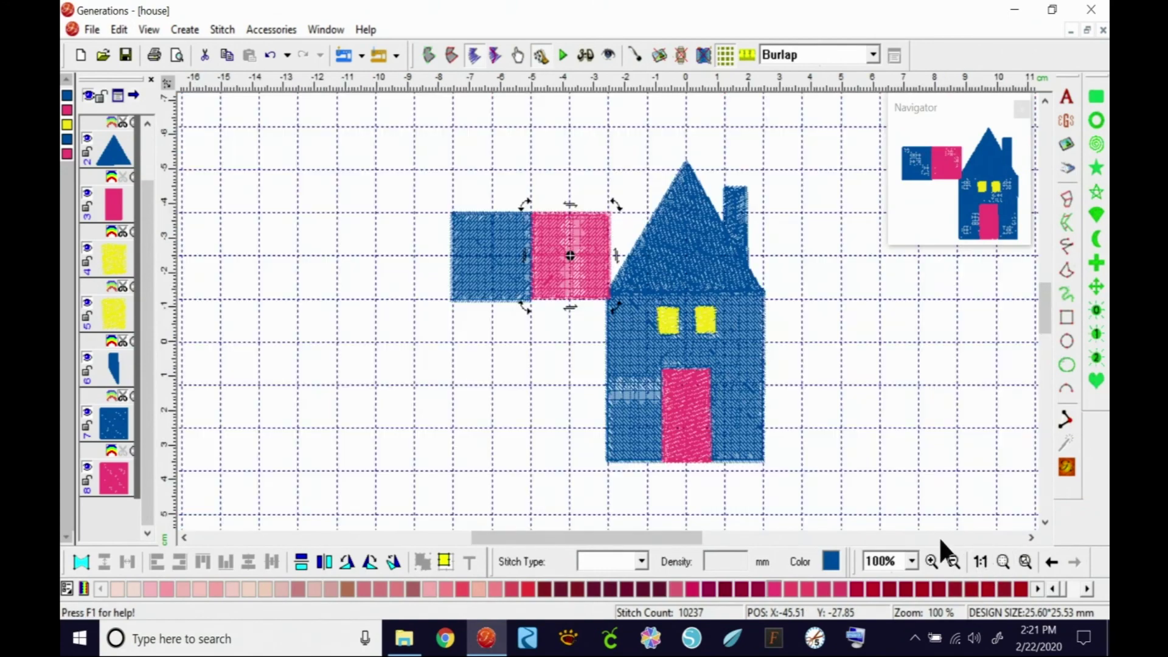
{"action": "left_click", "coordinate": [586, 55]}
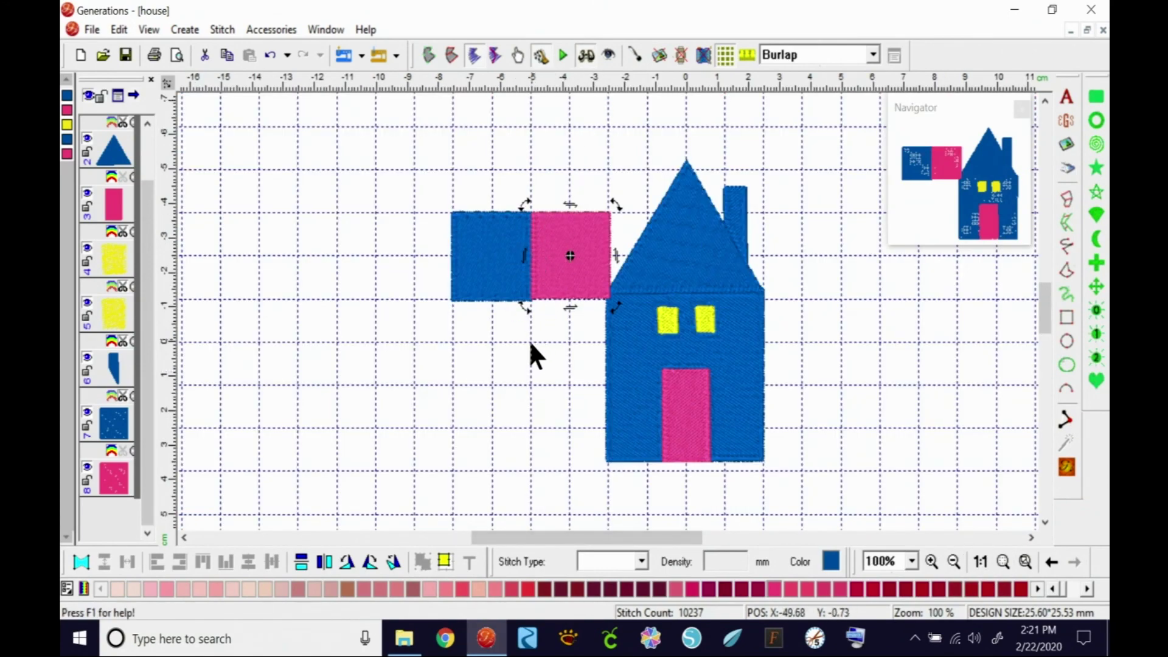
Step: Slant the pink rectangle's stitch direction opposite to the blue one's, regenerate its stitches and clear the selection
{"action": "left_click", "coordinate": [568, 261]}
{"action": "left_click_drag", "start_coordinate": [590, 236], "coordinate": [587, 277]}
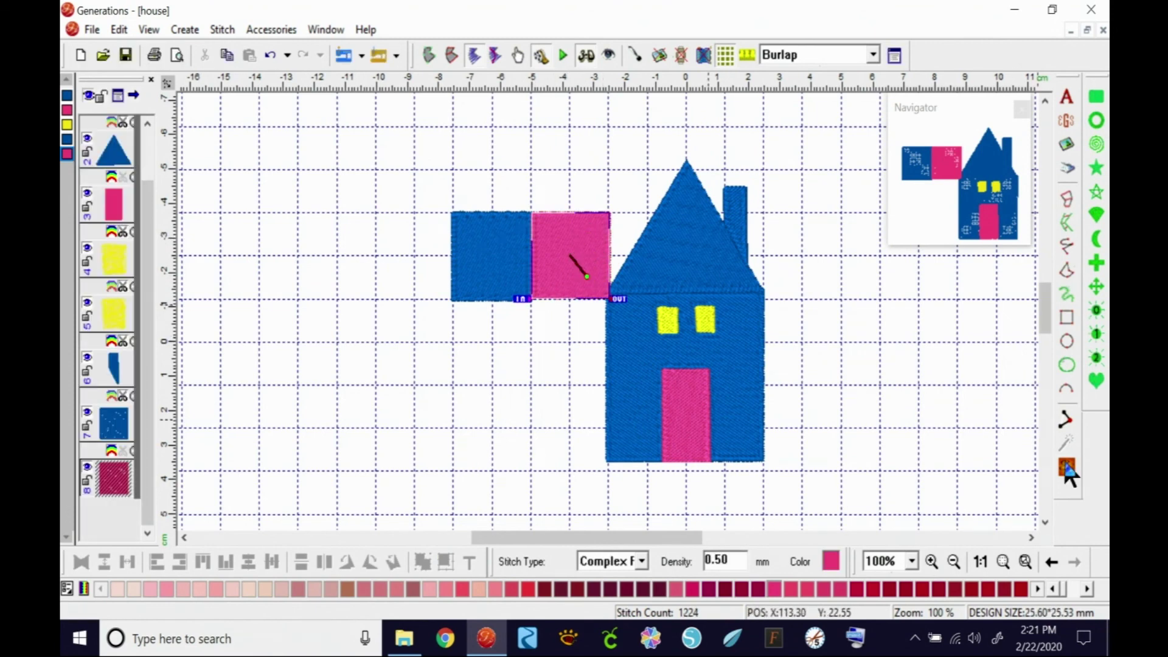
{"action": "left_click", "coordinate": [883, 386]}
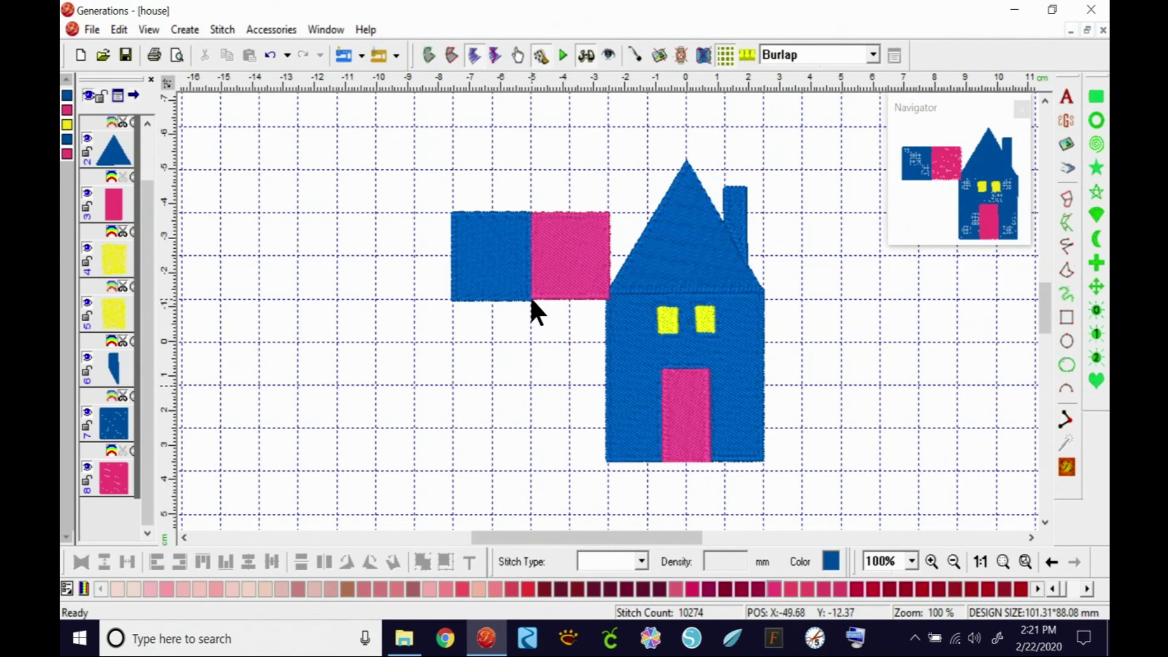
{"action": "left_click_drag", "start_coordinate": [615, 536], "coordinate": [627, 537]}
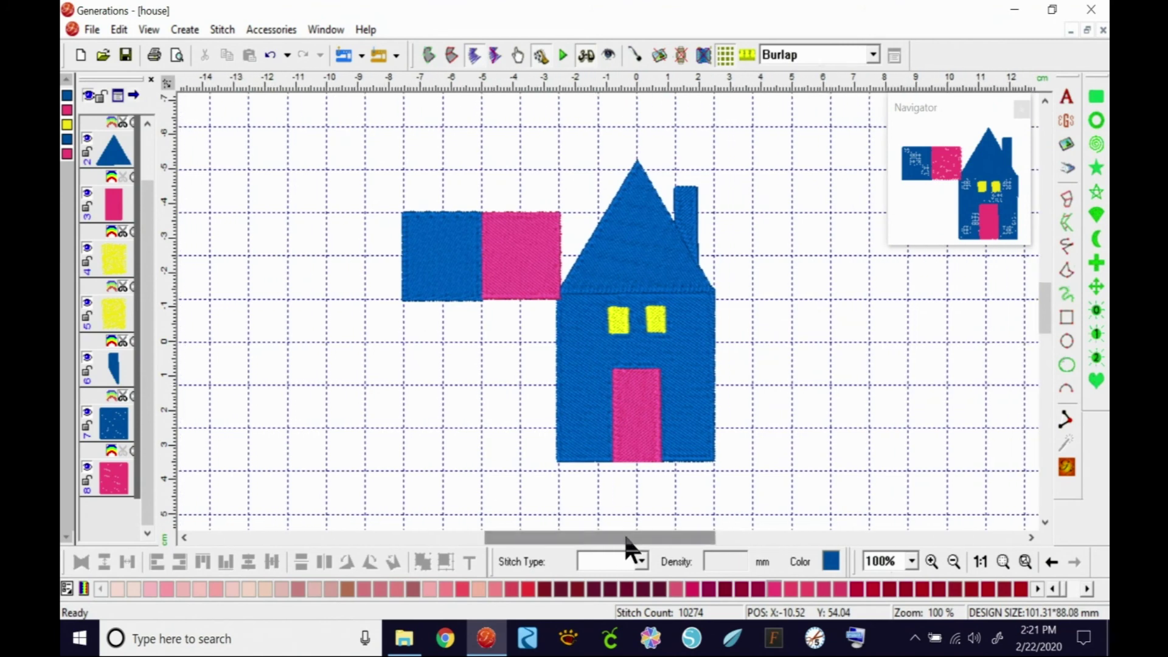